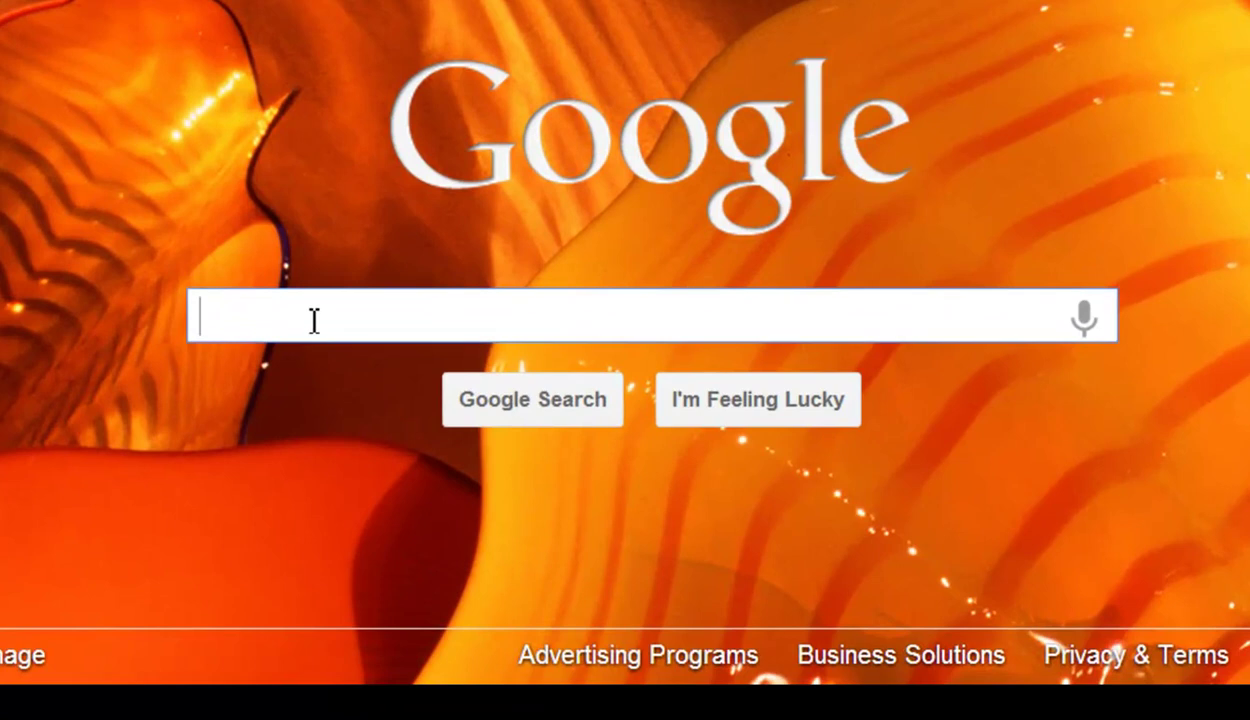
# Step: Paste the query 'intext:e-mail intitle:security -site:microsoft.com' into the Google search box
pyautogui.click(435, 16)
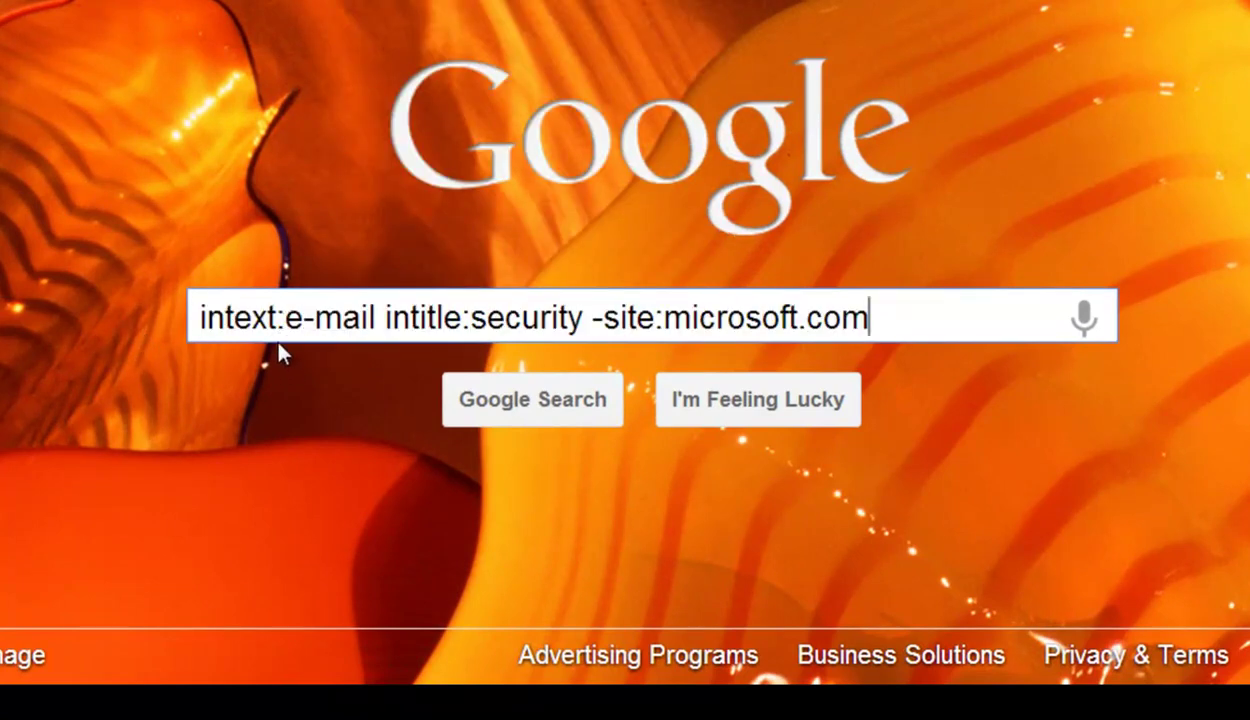
pyautogui.click(201, 318)
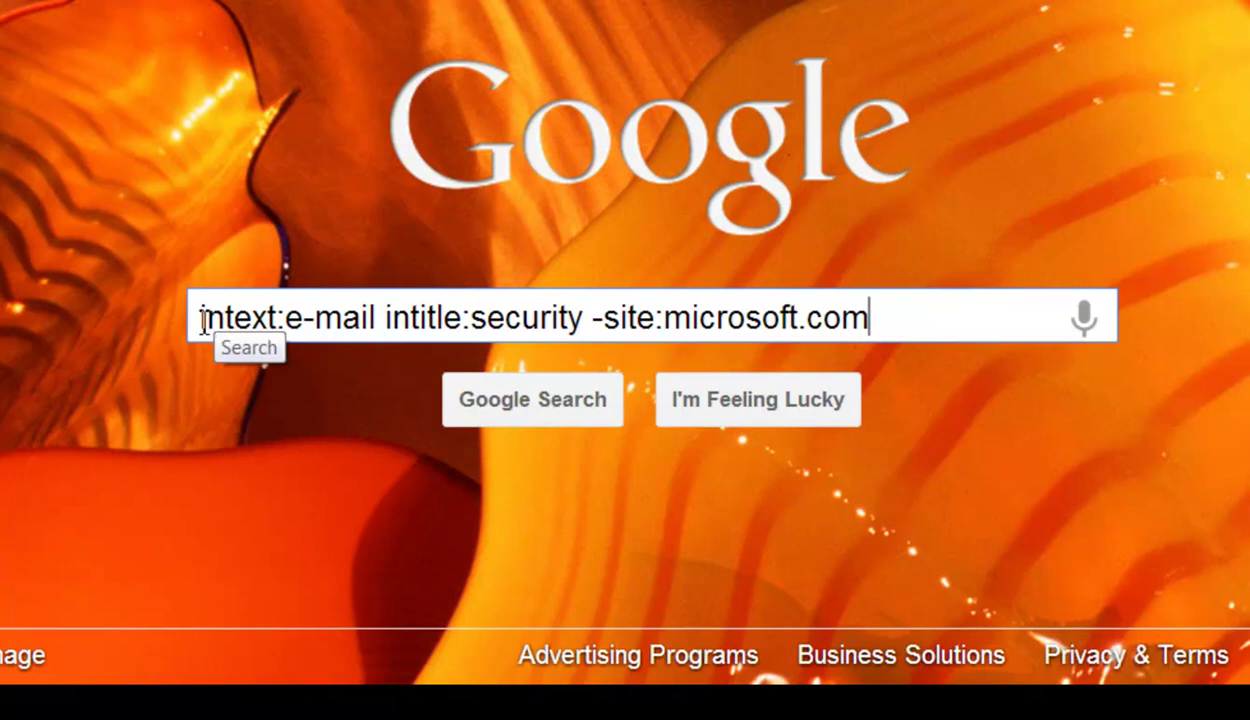
pyautogui.click(200, 319)
pyautogui.press('End')
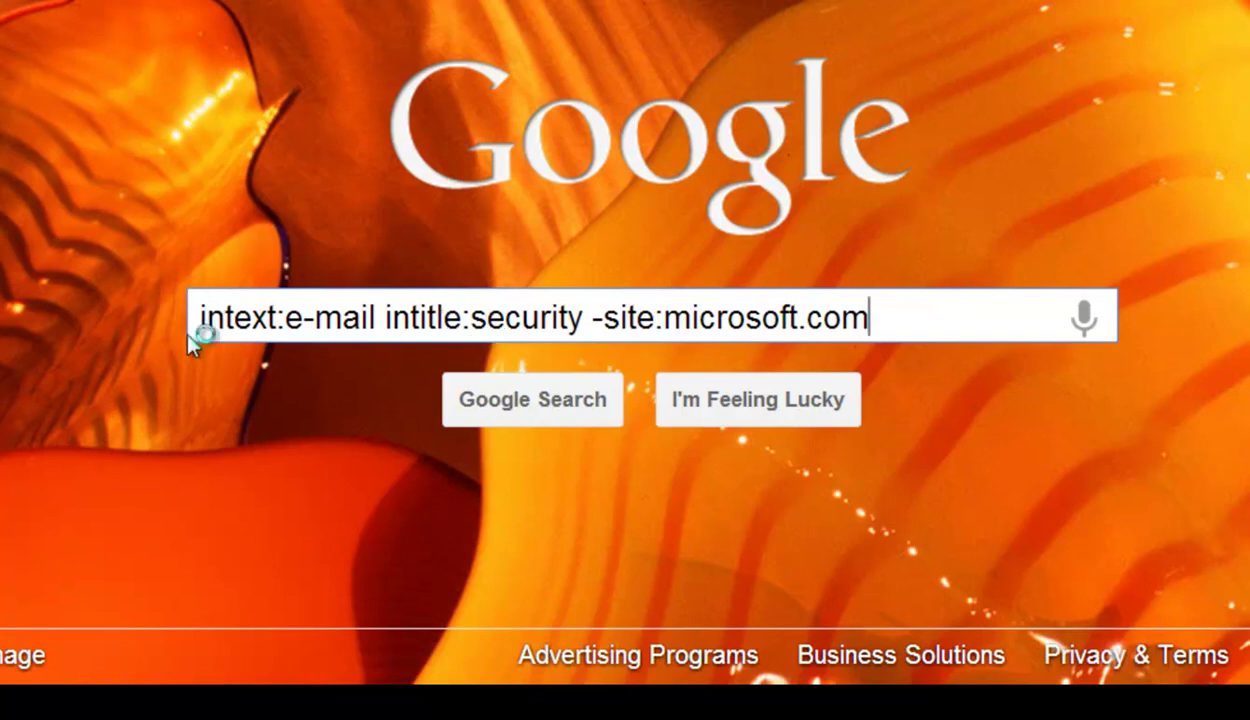
pyautogui.press('Return')
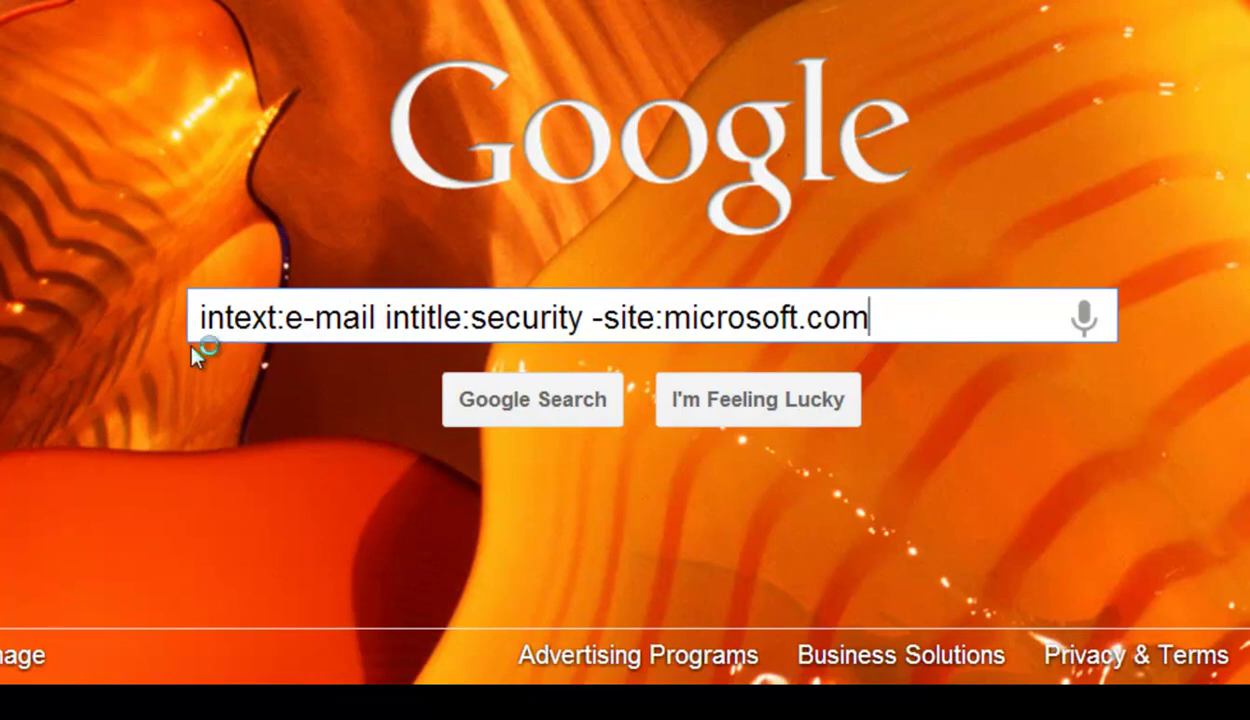
# Step: Highlight the intext operator with 'e-mail' and the intitle operator with 'security'
pyautogui.click(267, 318)
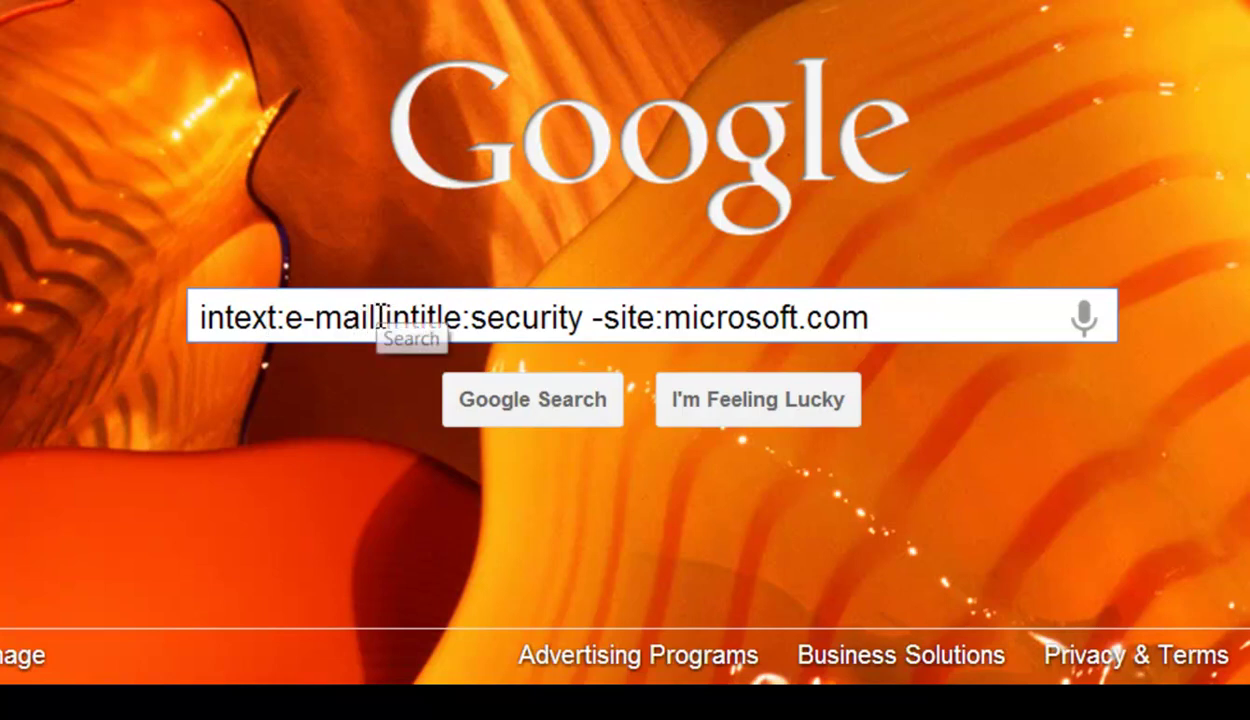
pyautogui.moveTo(373, 320); pyautogui.dragTo(297, 322)
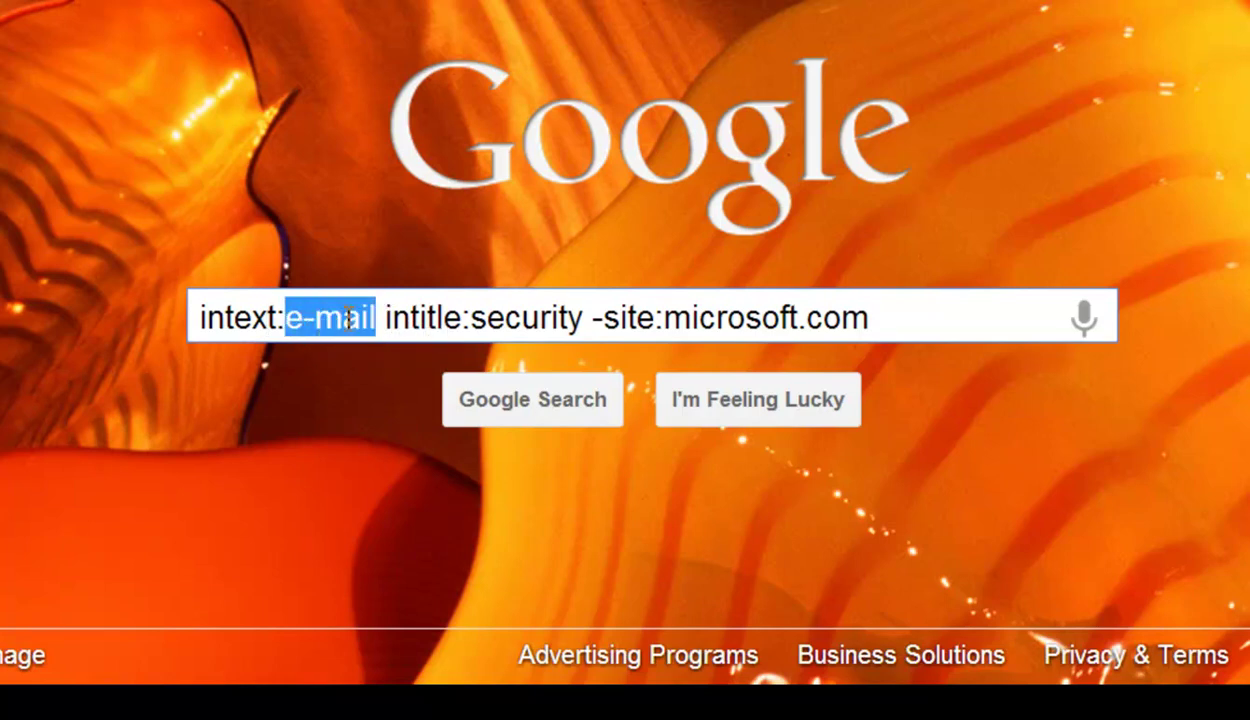
pyautogui.click(424, 318)
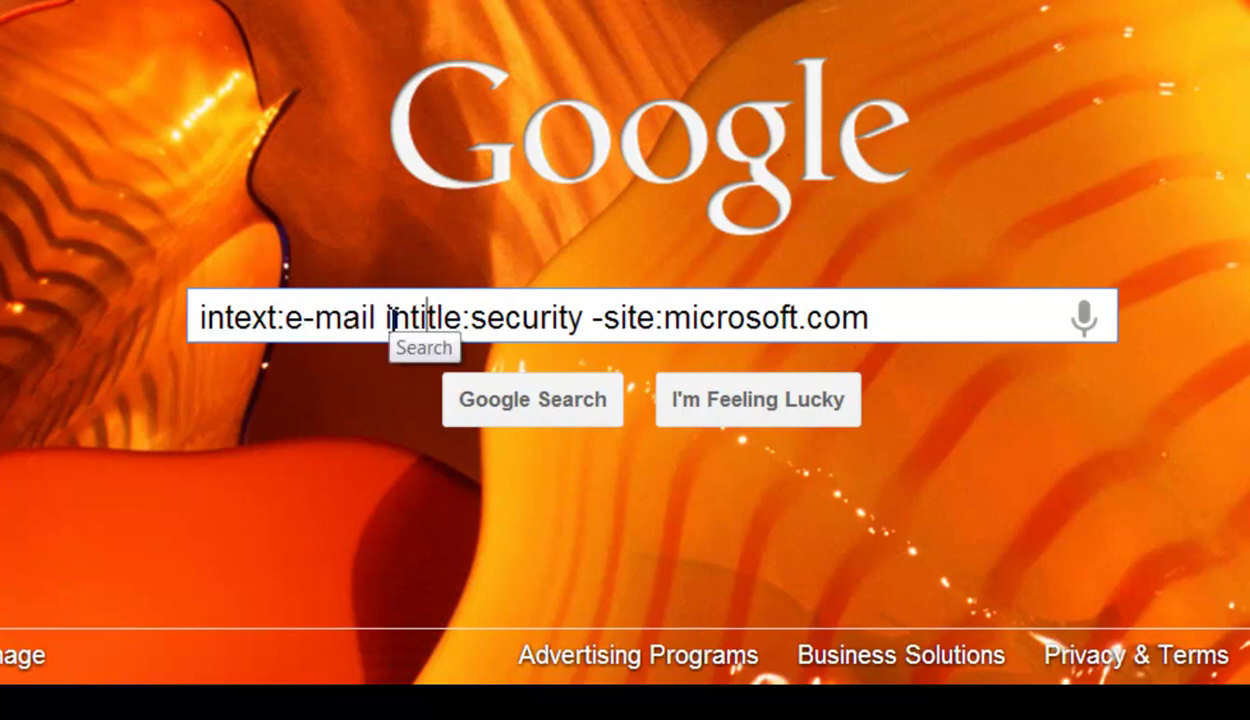
pyautogui.moveTo(473, 319); pyautogui.dragTo(588, 328)
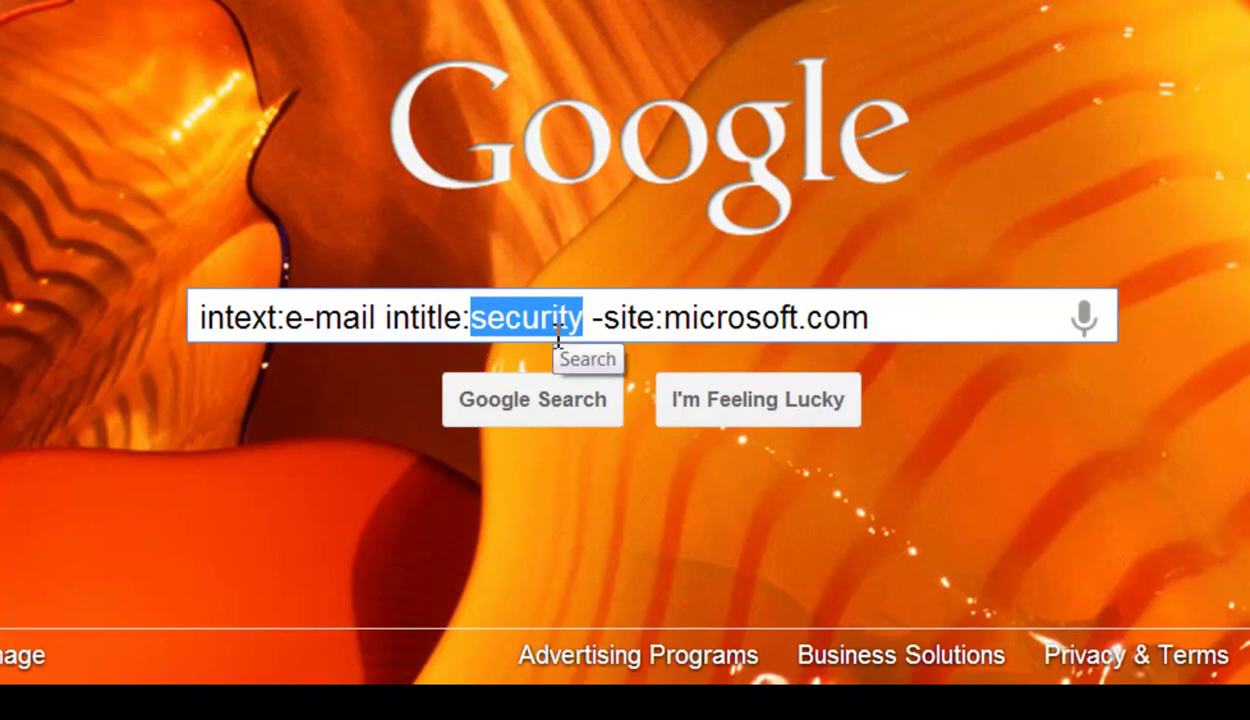
# Step: Cut '-site:microsoft.com' from the query and run the search
pyautogui.moveTo(591, 318); pyautogui.dragTo(896, 320)
pyautogui.hotkey('ctrl', 'c')
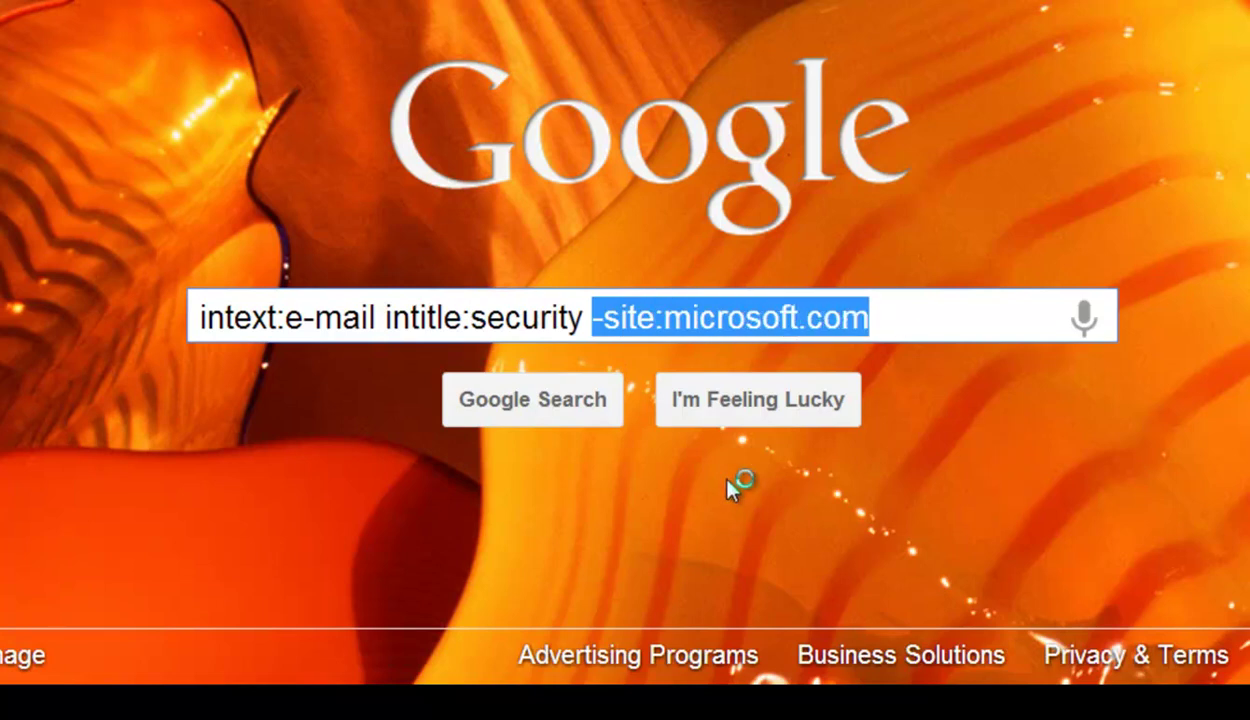
pyautogui.rightClick(659, 318)
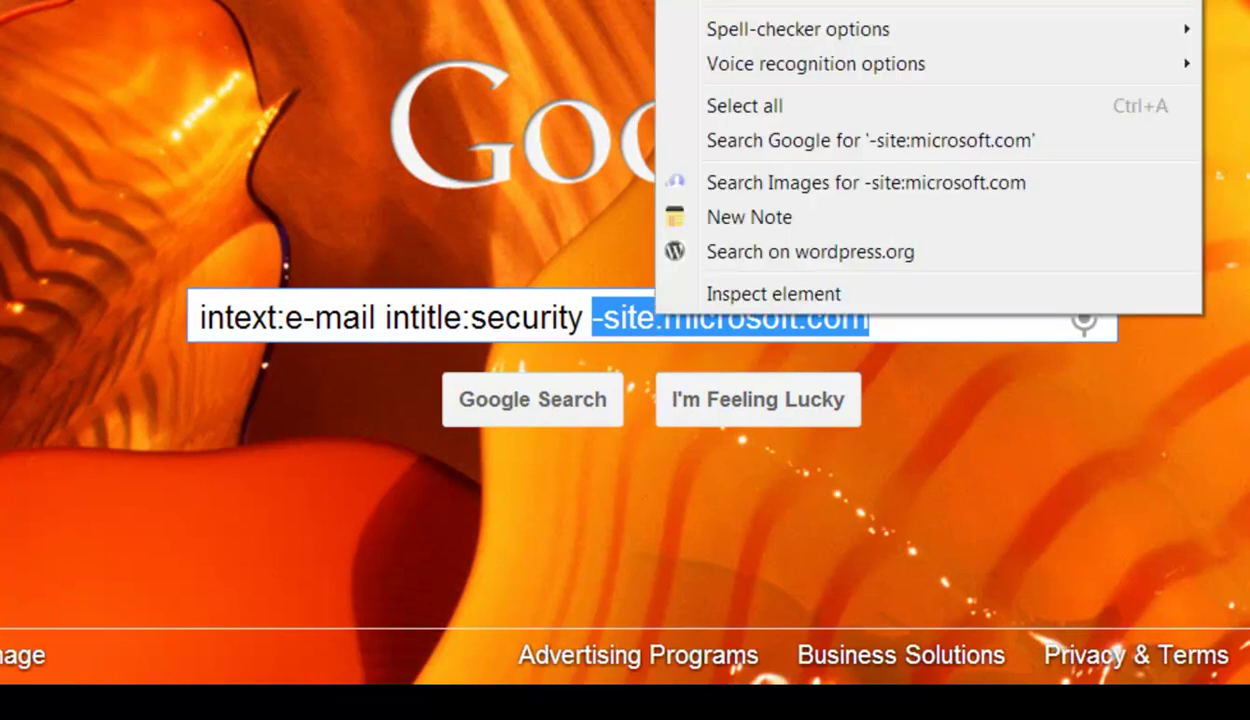
pyautogui.click(897, 5)
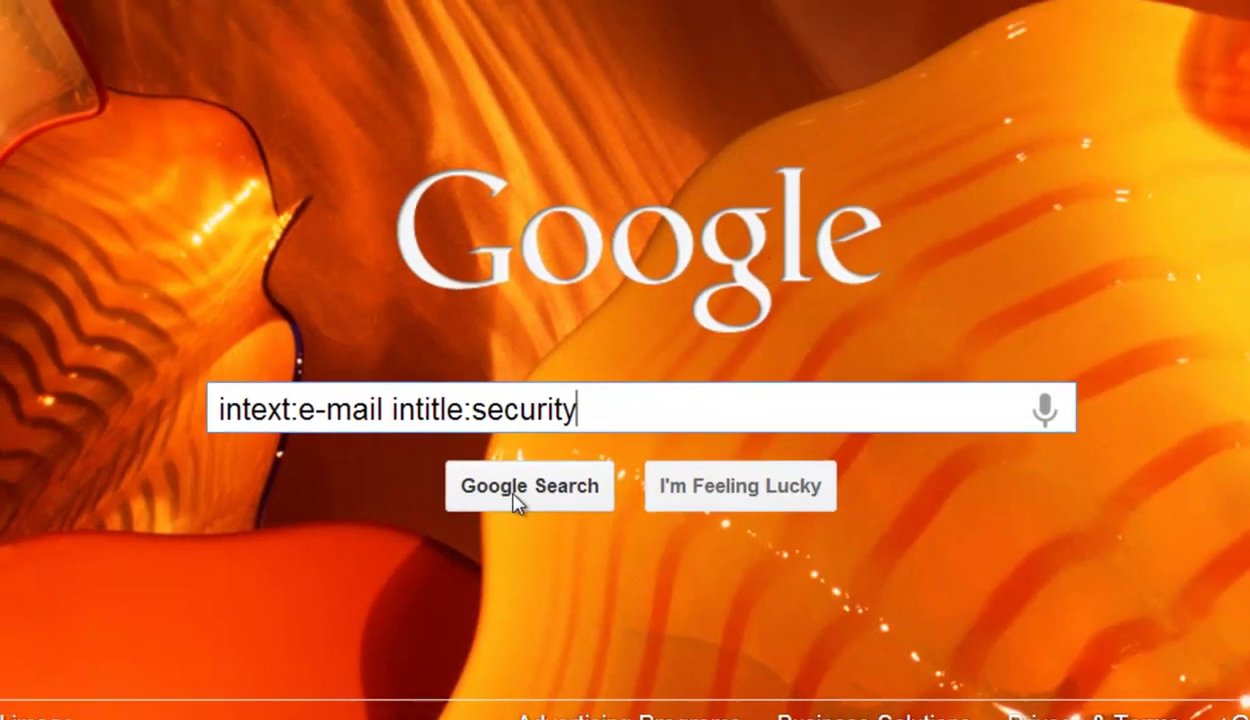
pyautogui.click(513, 408)
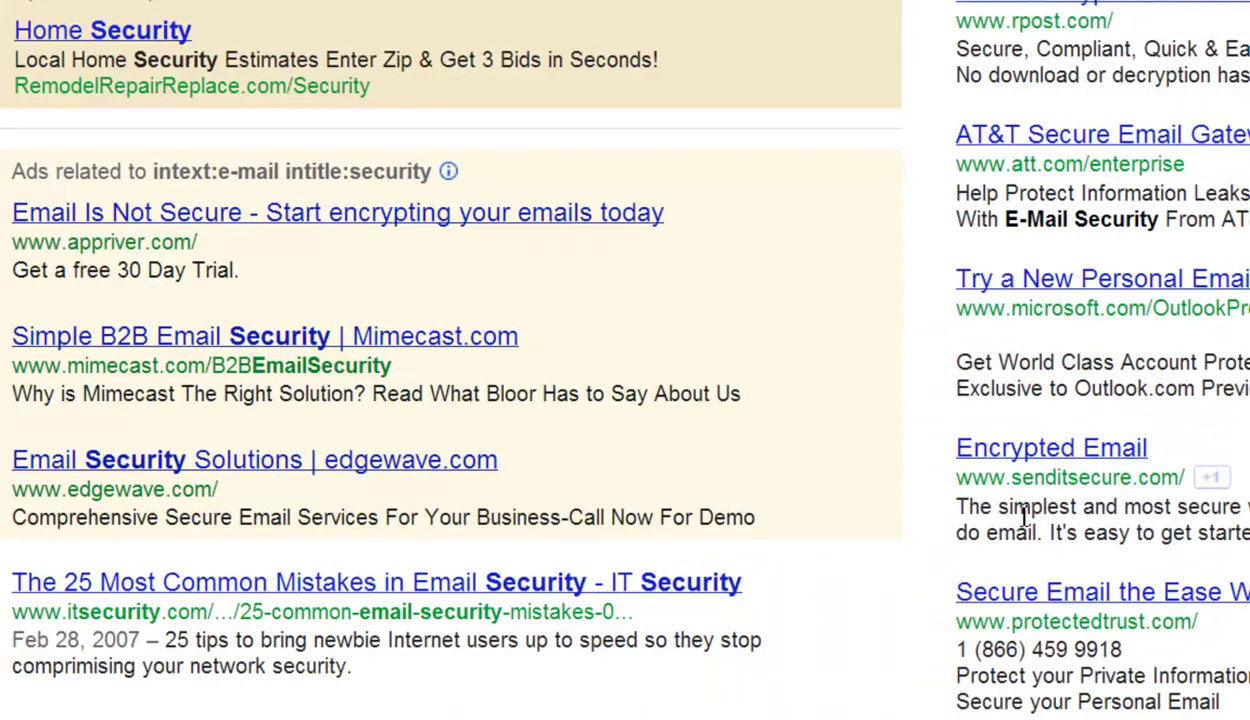
pyautogui.scroll(-2, 1000, 505)
pyautogui.scroll(-1, 995, 545)
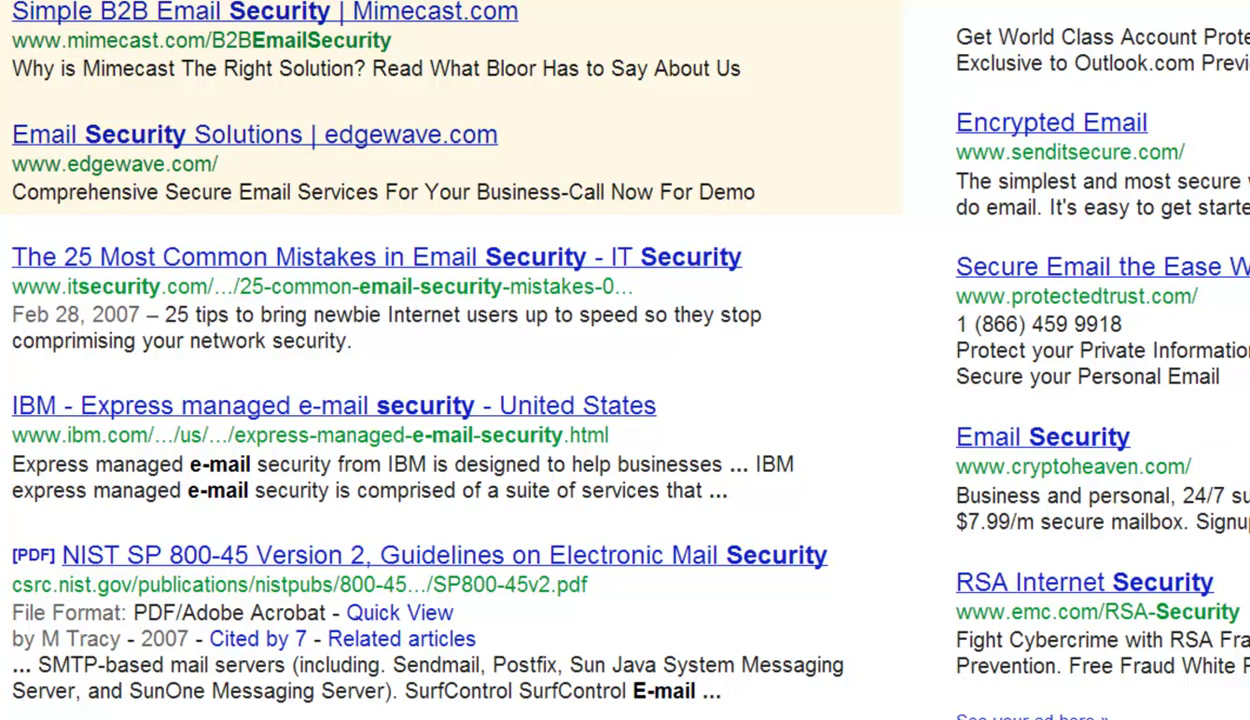
pyautogui.scroll(-4, 625, 360)
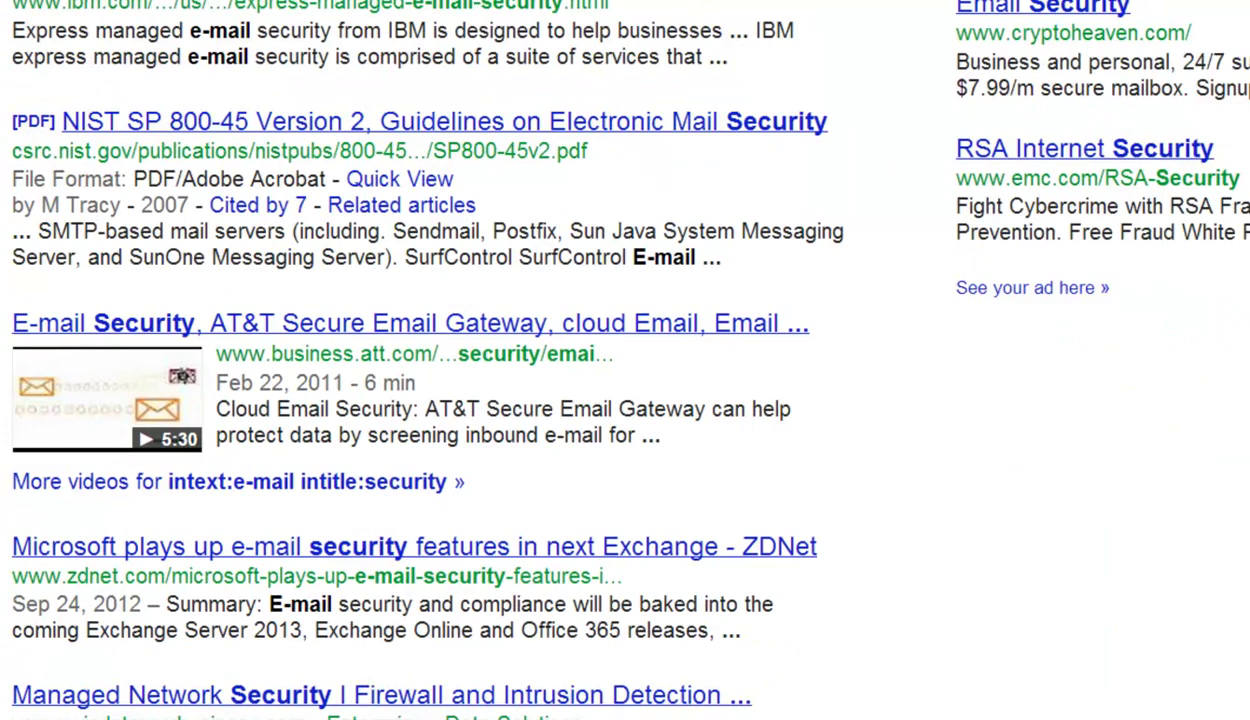
pyautogui.scroll(-3, 625, 360)
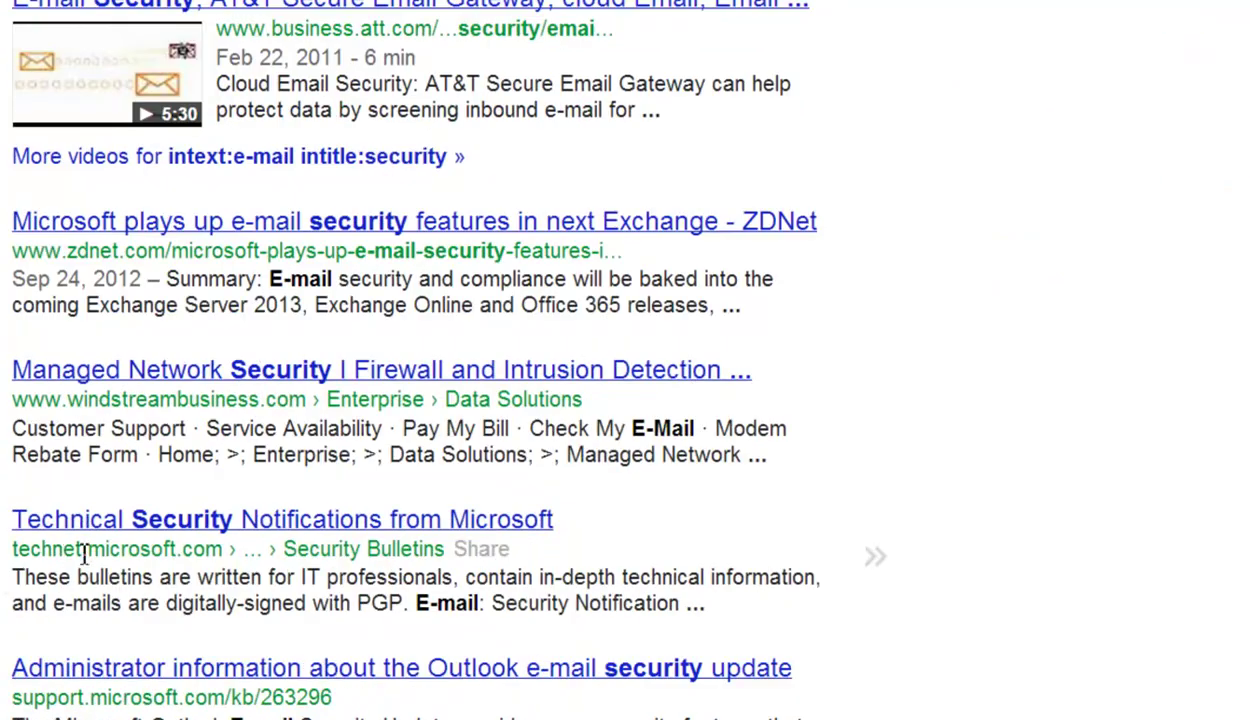
pyautogui.scroll(-2, 625, 360)
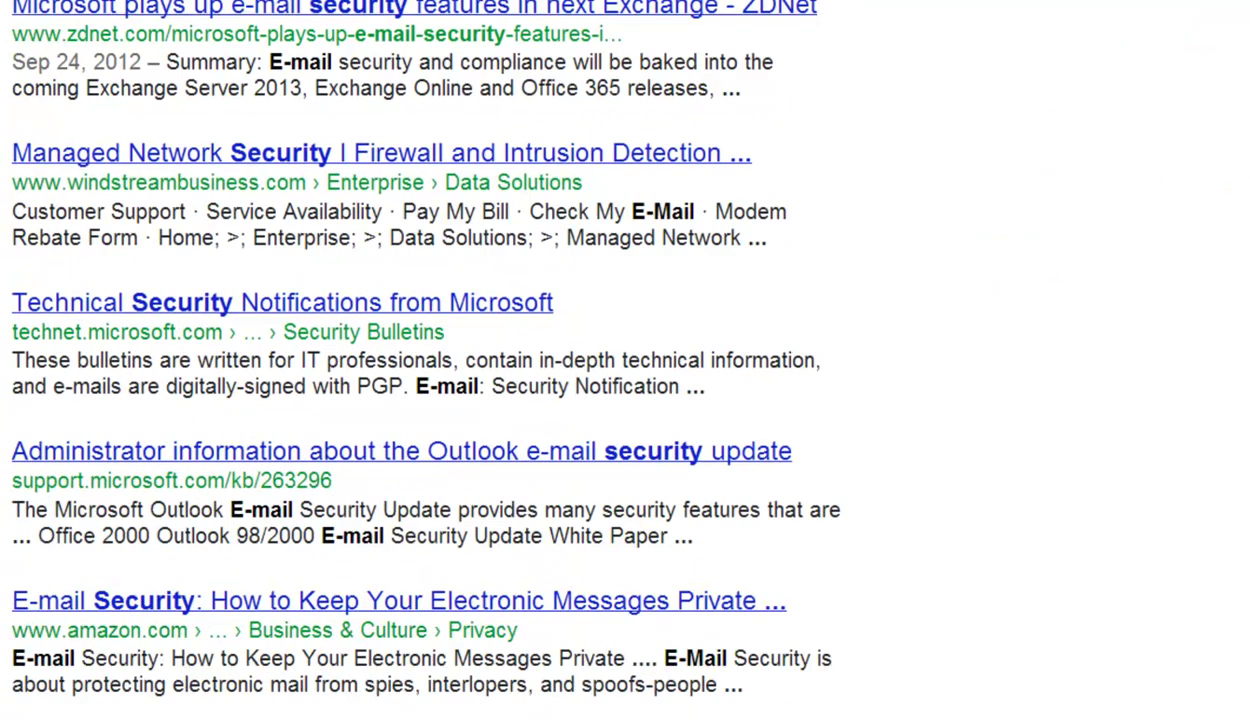
pyautogui.scroll(10, 40, 525)
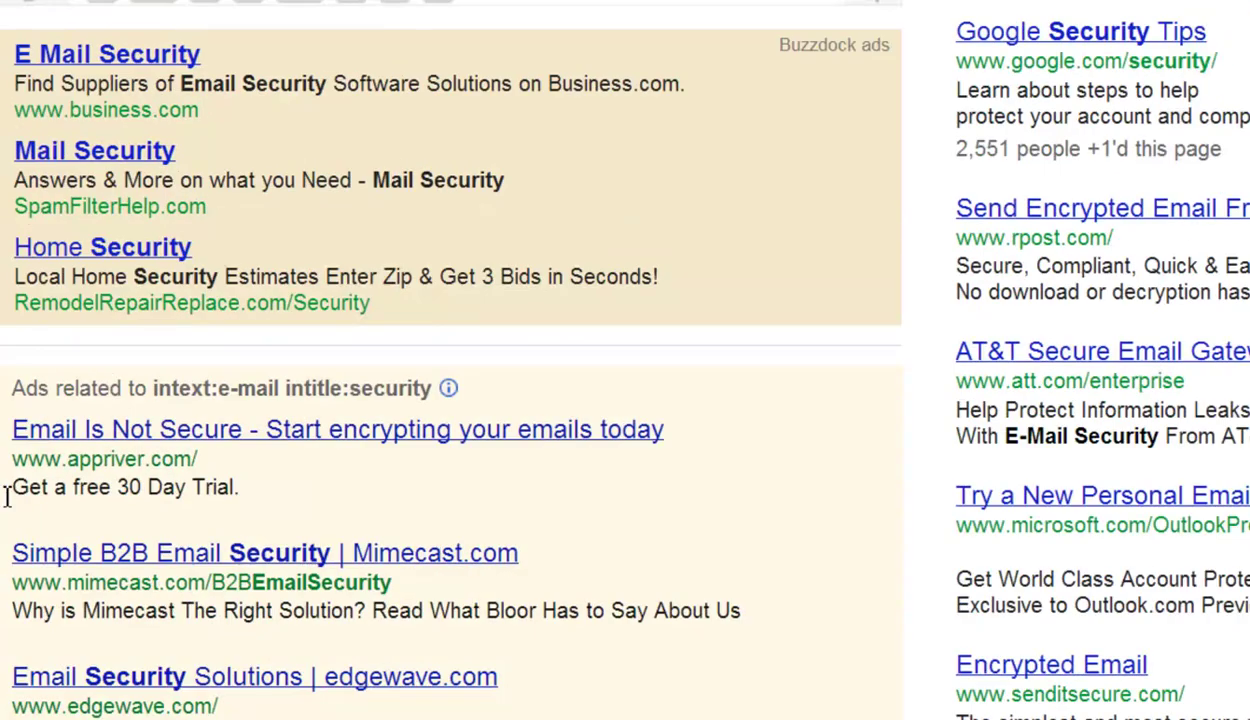
pyautogui.rightClick(368, 103)
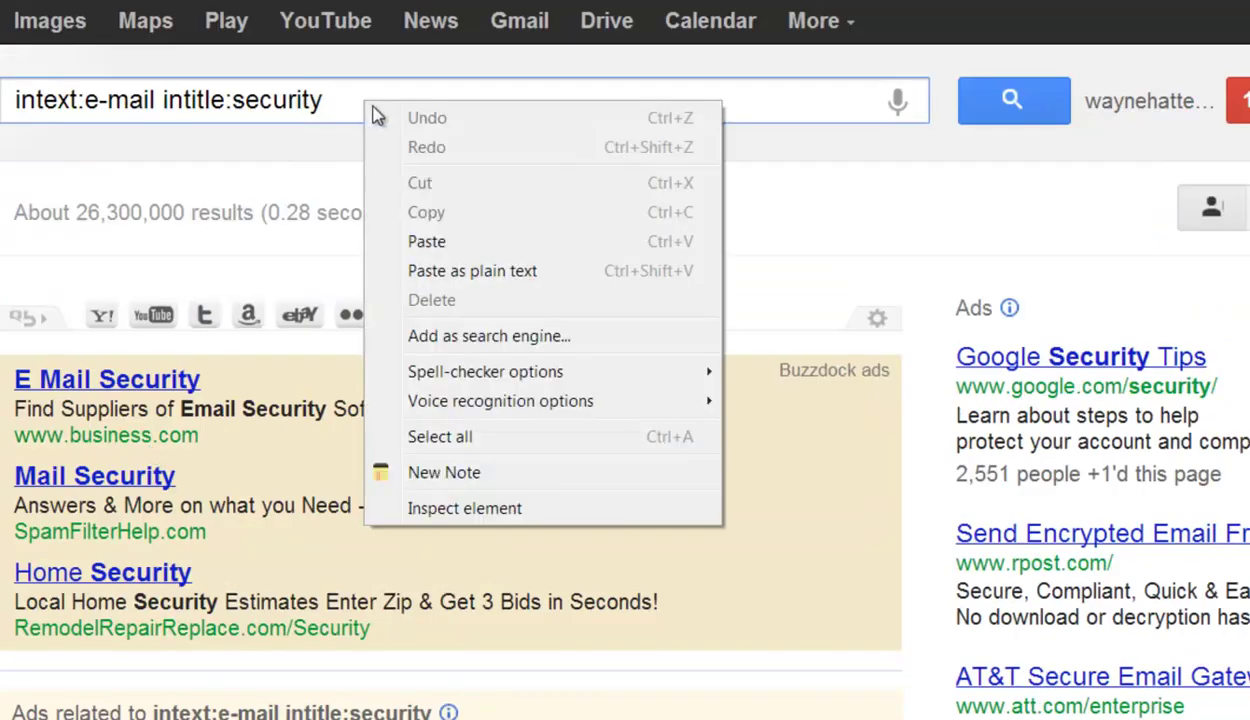
pyautogui.click(388, 243)
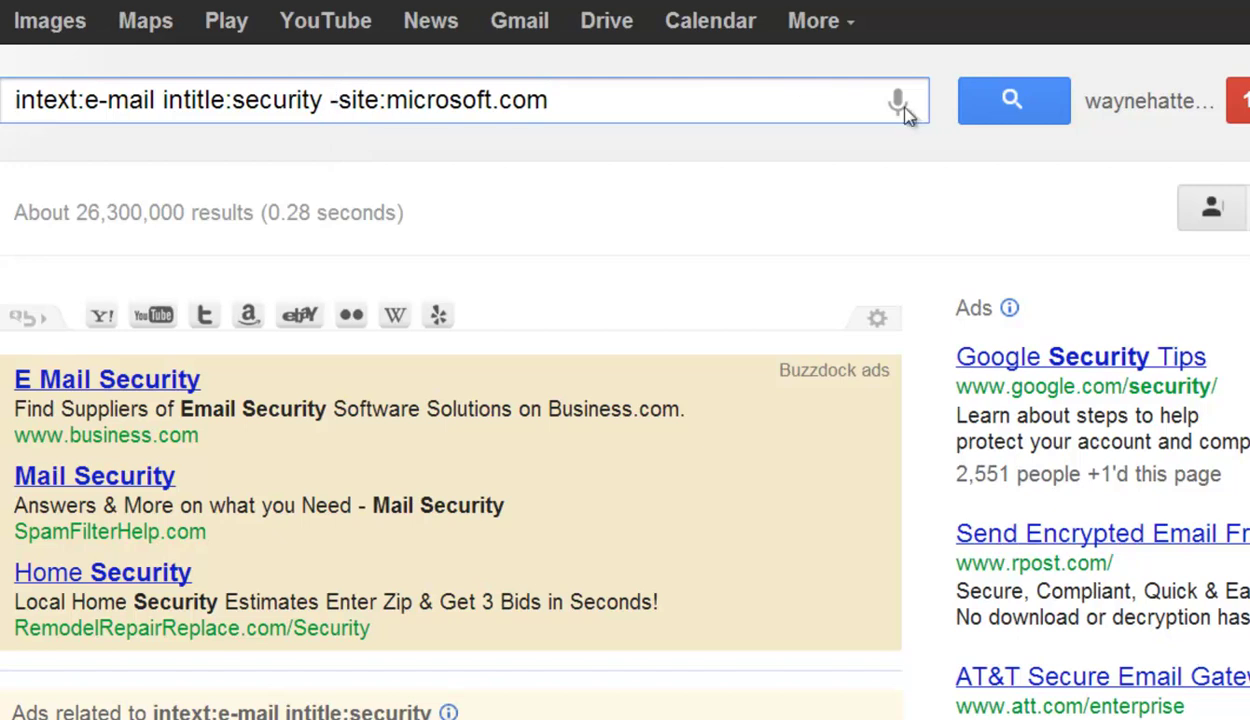
pyautogui.click(955, 113)
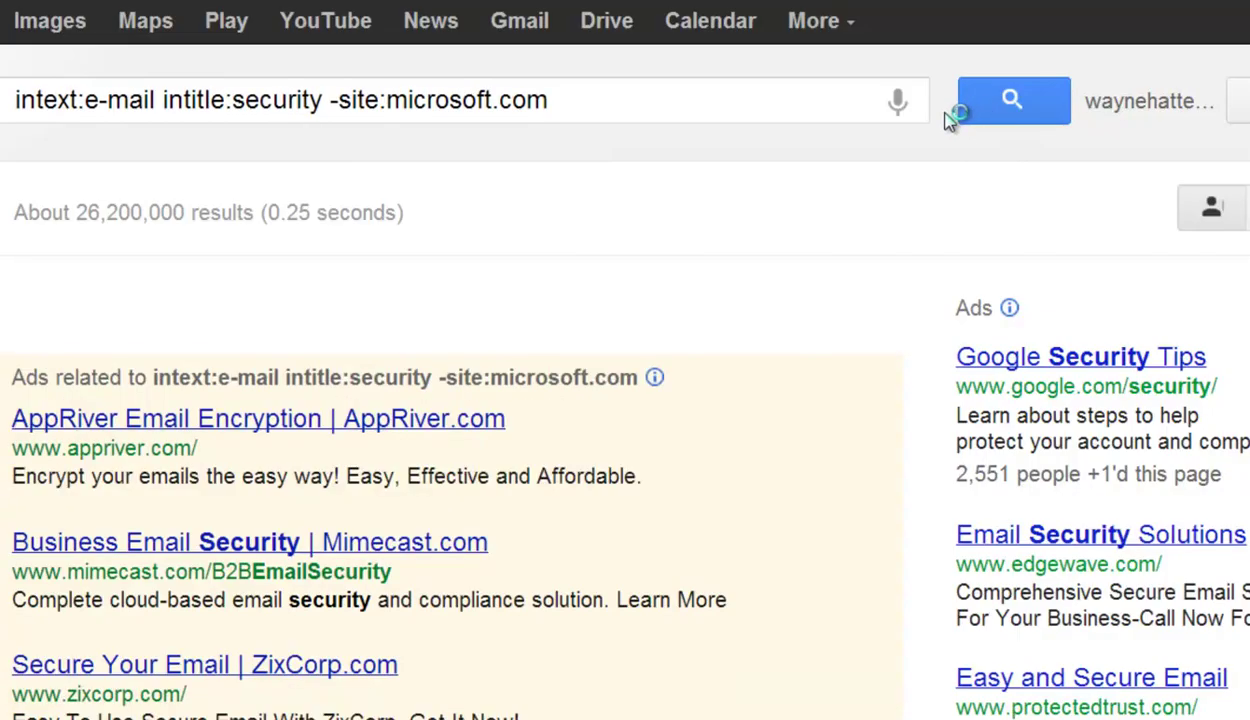
pyautogui.scroll(-7, 957, 234)
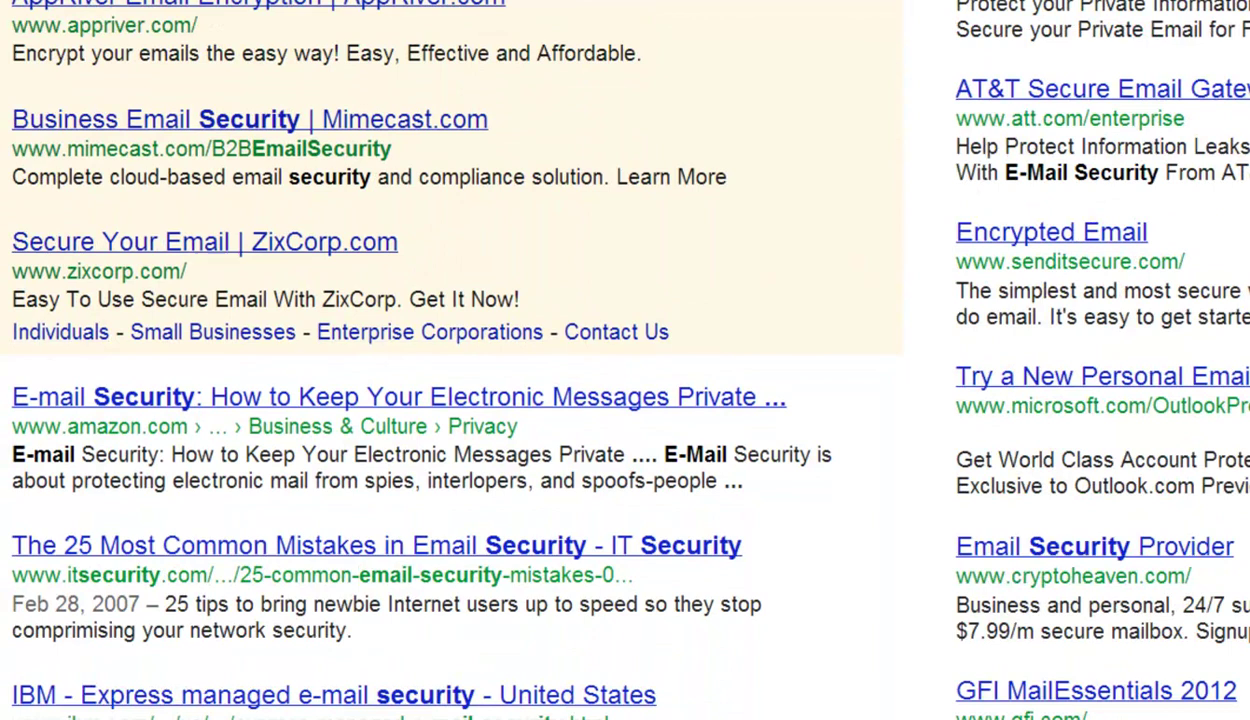
pyautogui.scroll(-3, 153, 410)
pyautogui.scroll(-2, 153, 410)
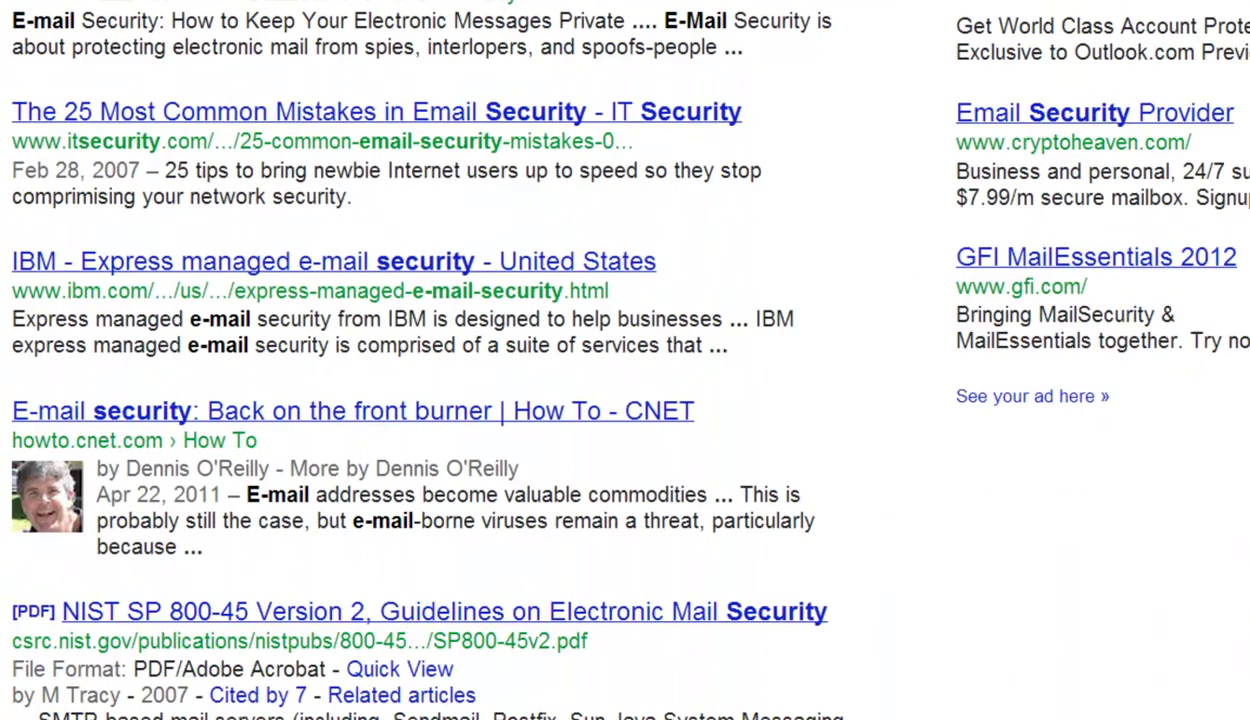
pyautogui.scroll(-2, 80, 465)
pyautogui.scroll(-1, 200, 545)
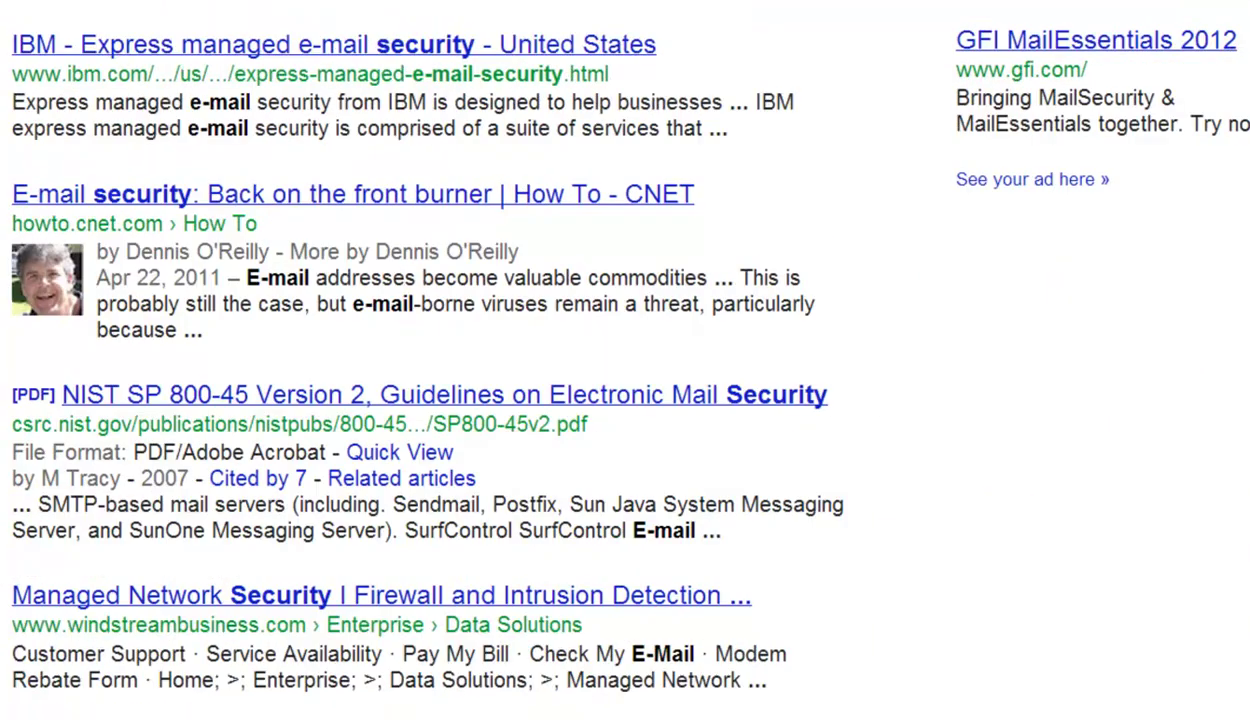
pyautogui.scroll(-2, 95, 620)
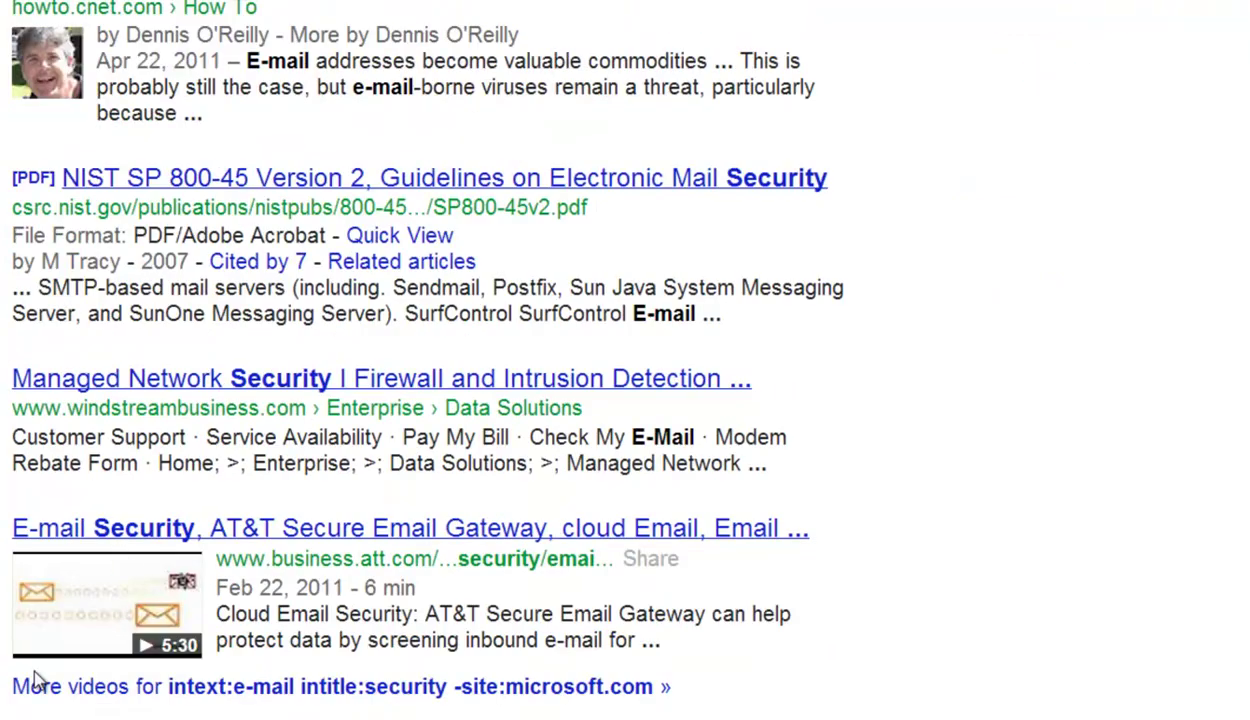
pyautogui.scroll(15, 35, 680)
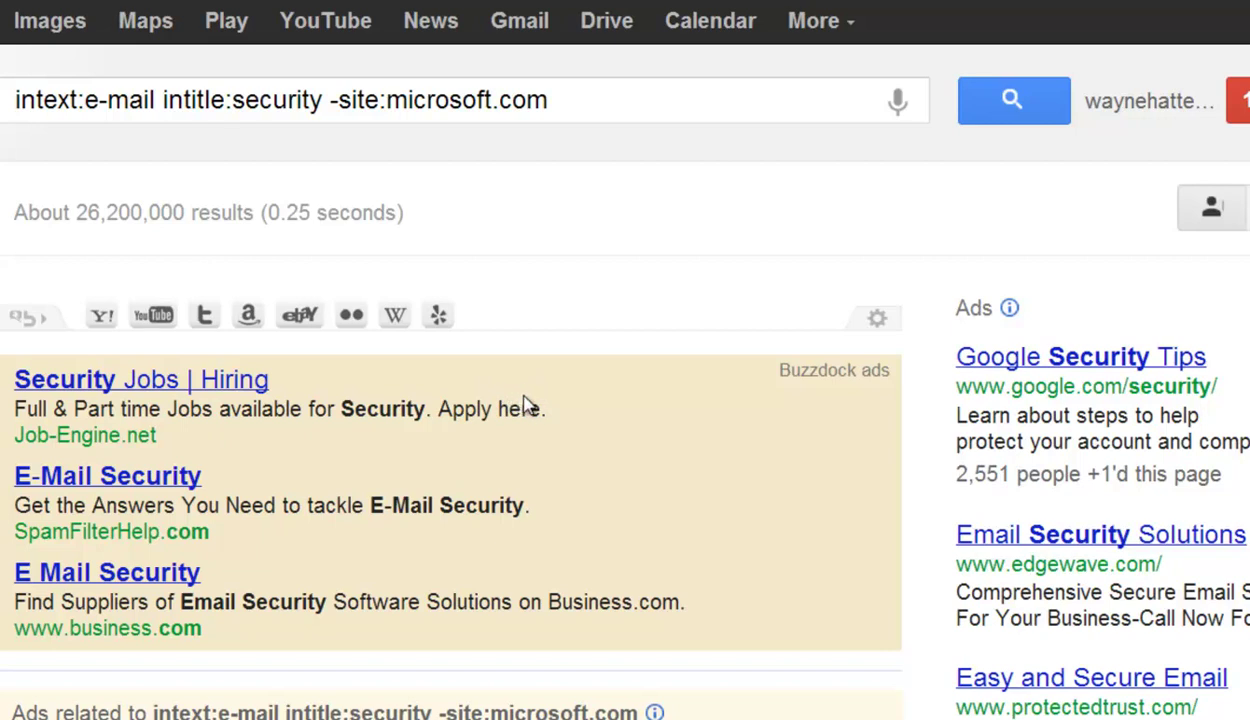
# Step: Replace the old query by pasting 'sleep recommendations site:edu OR site:cdc.gov'
pyautogui.moveTo(622, 98); pyautogui.dragTo(32, 118)
pyautogui.rightClick(128, 113)
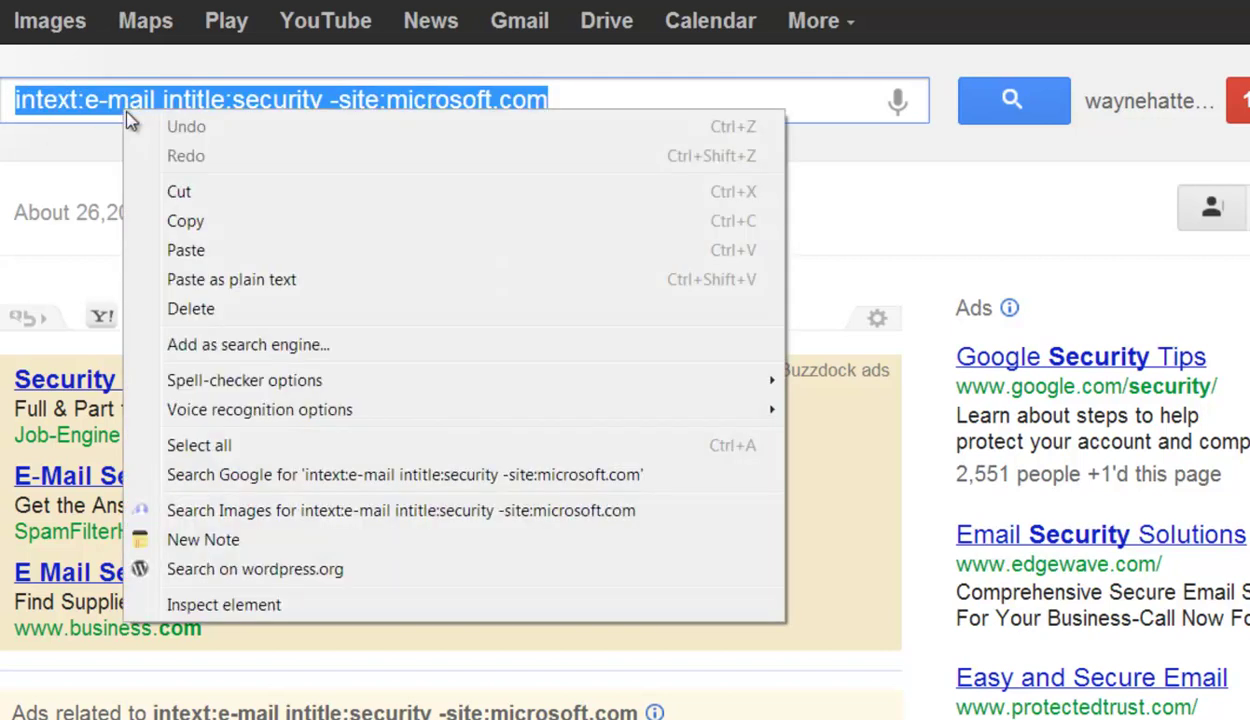
pyautogui.click(190, 251)
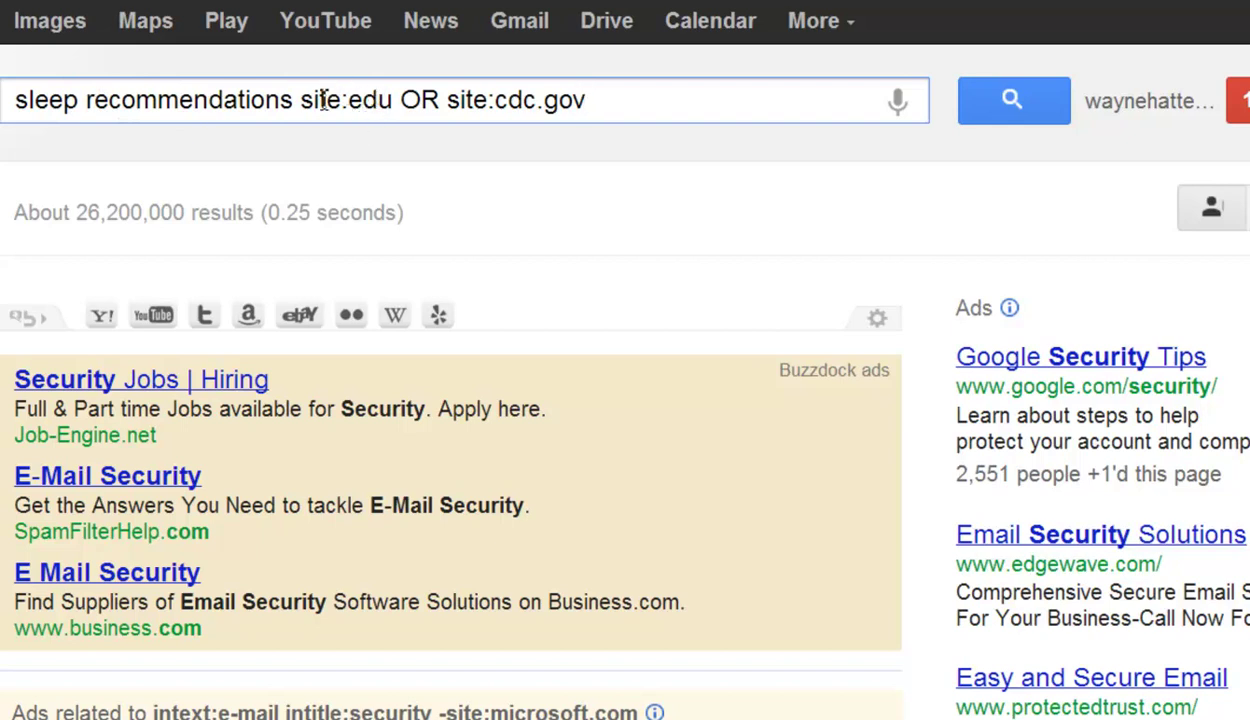
# Step: Highlight 'edu', 'cdc.gov' and the OR operator in the new query
pyautogui.moveTo(393, 100); pyautogui.dragTo(349, 100)
pyautogui.click(597, 101)
pyautogui.moveTo(597, 101); pyautogui.dragTo(501, 110)
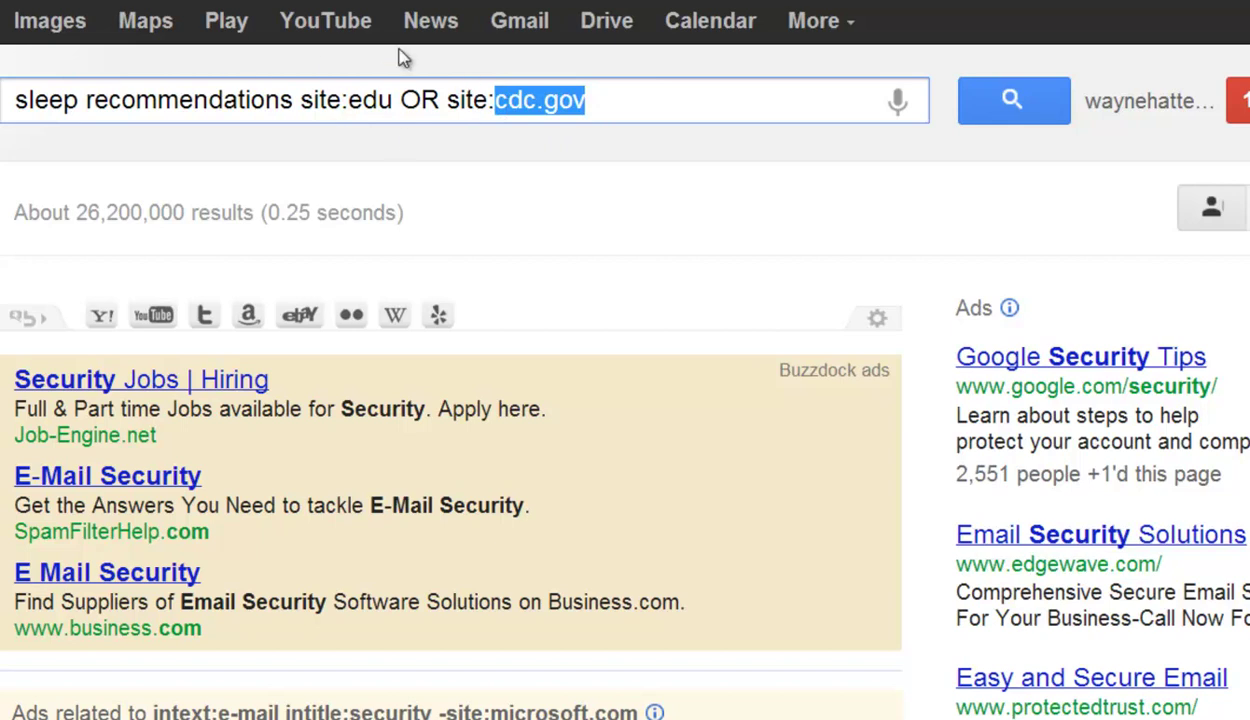
pyautogui.moveTo(400, 100); pyautogui.dragTo(441, 100)
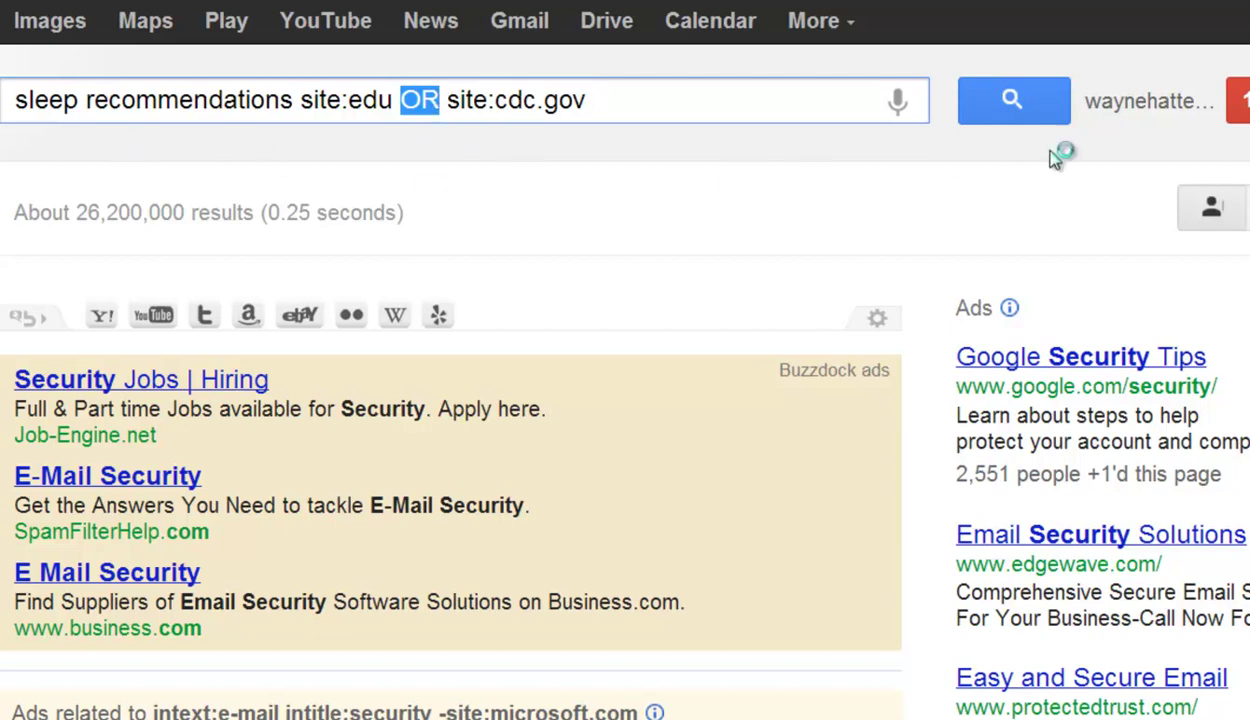
# Step: Run the search and highlight '.edu' in the SIDS, stanford.edu and washington.edu result addresses
pyautogui.click(1012, 118)
pyautogui.scroll(-1, 408, 460)
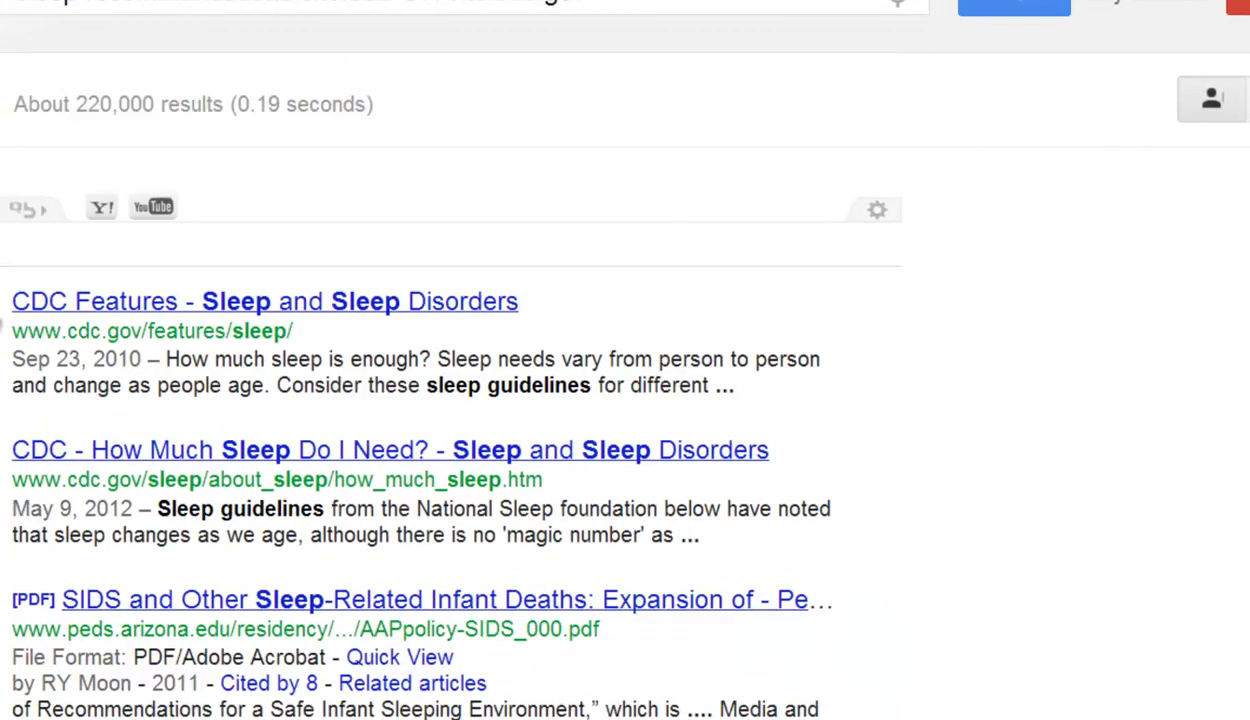
pyautogui.scroll(-1, 408, 460)
pyautogui.scroll(-1, 38, 295)
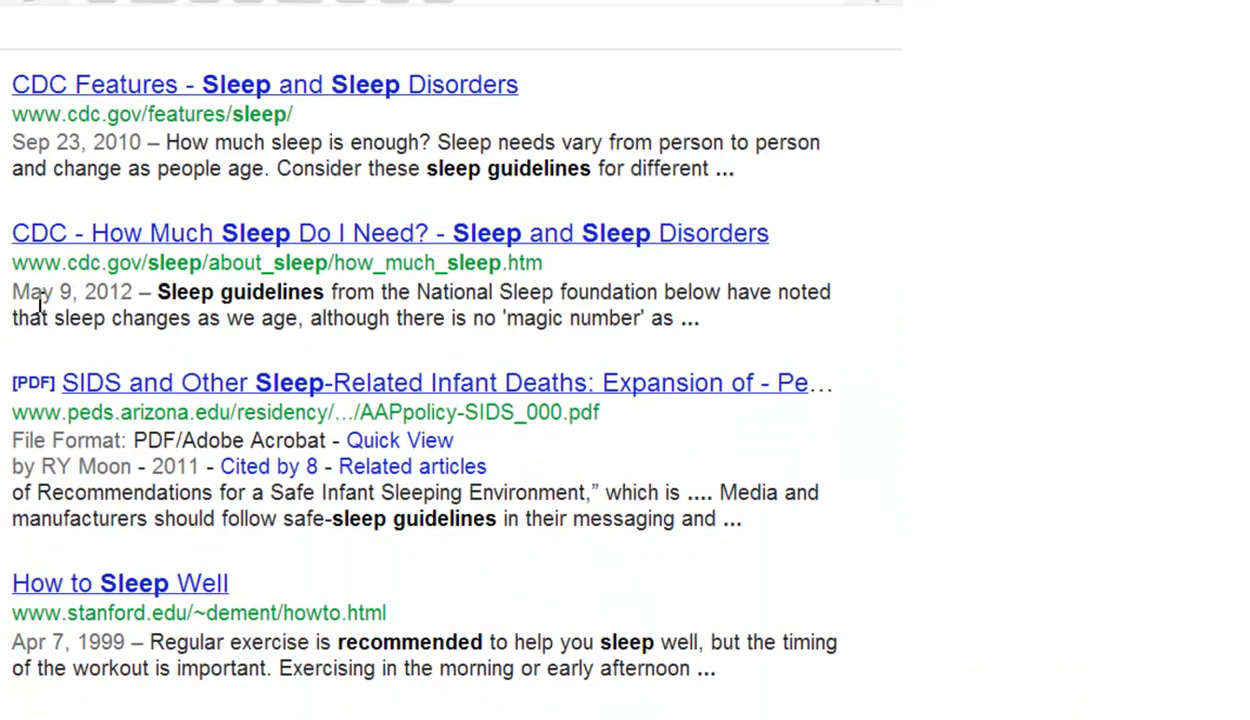
pyautogui.scroll(-1, 108, 295)
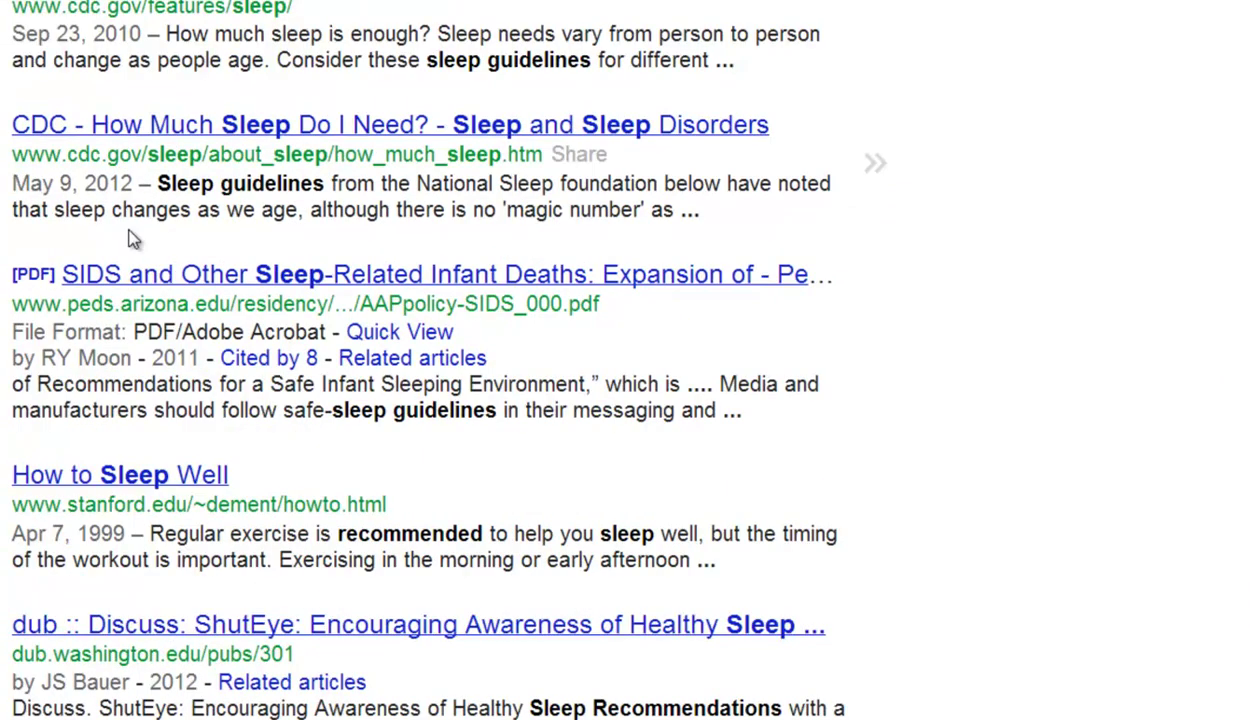
pyautogui.scroll(-1, 100, 315)
pyautogui.scroll(-1, 128, 258)
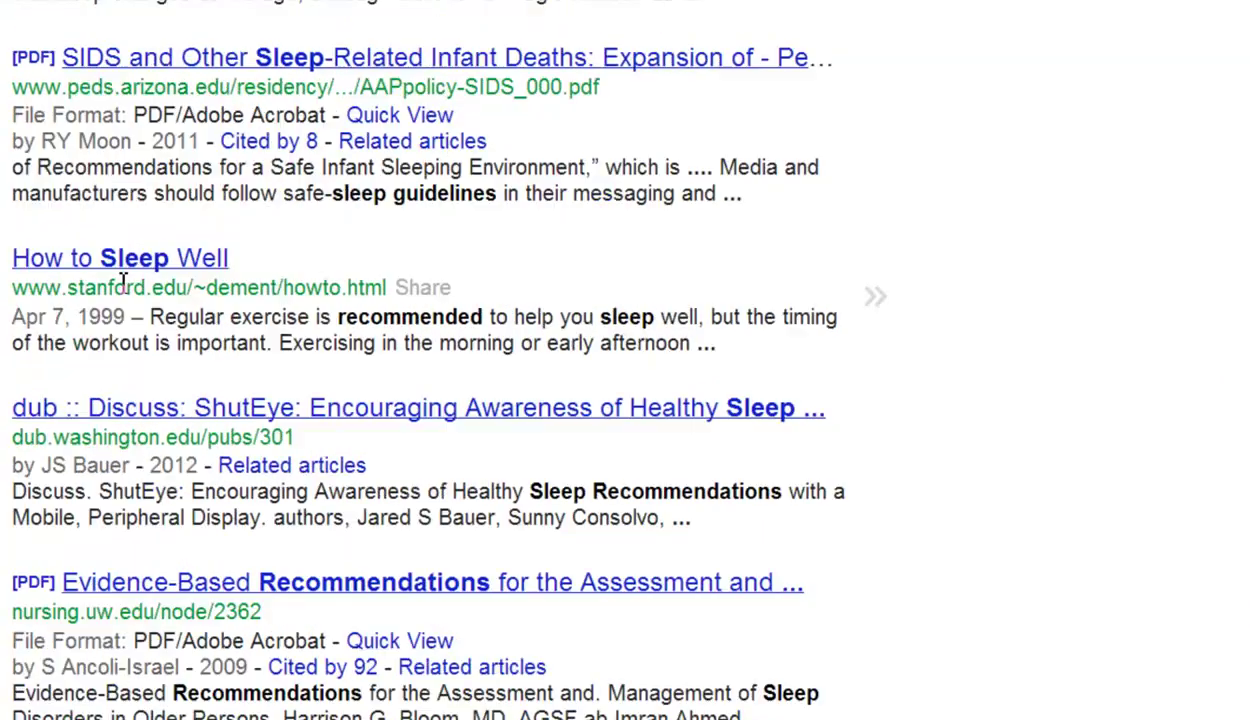
pyautogui.doubleClick(211, 88)
pyautogui.moveTo(145, 287); pyautogui.dragTo(188, 287)
pyautogui.moveTo(166, 437); pyautogui.dragTo(190, 437)
# Step: Scroll further and highlight 'gov' in the addresses of two CDC results
pyautogui.scroll(-3, 3, 410)
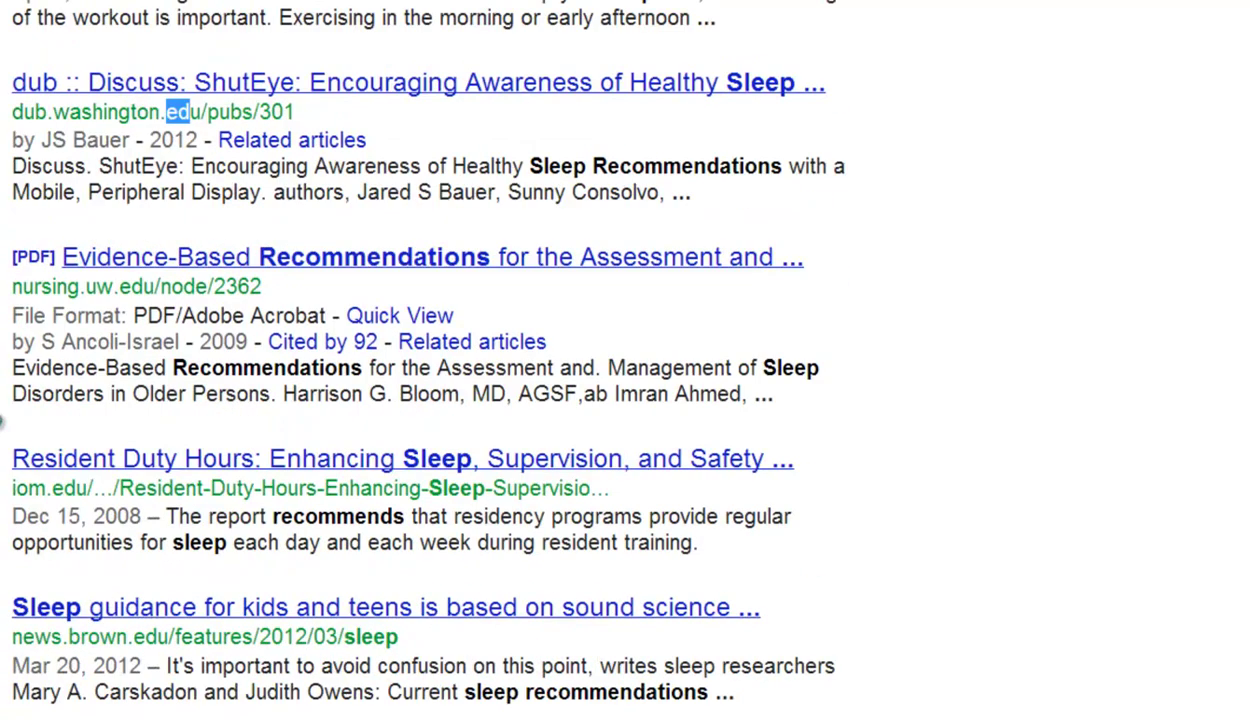
pyautogui.scroll(-1, 3, 421)
pyautogui.scroll(-2, 3, 421)
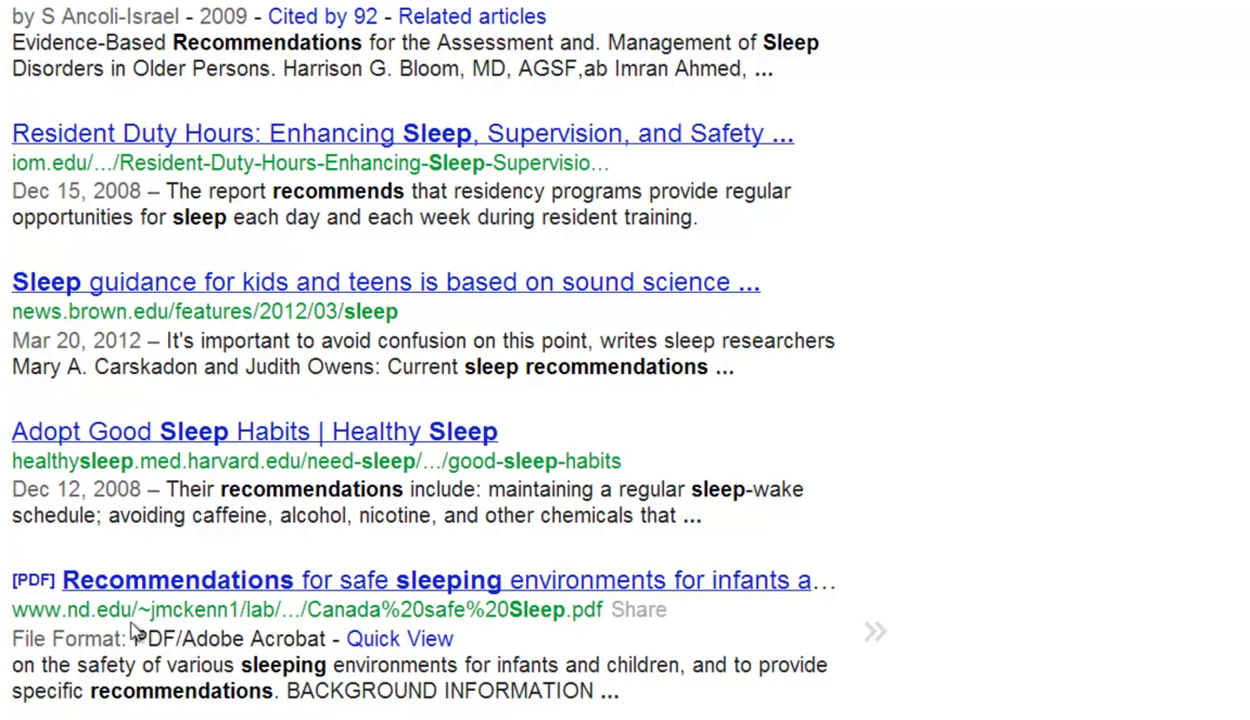
pyautogui.scroll(9, 192, 617)
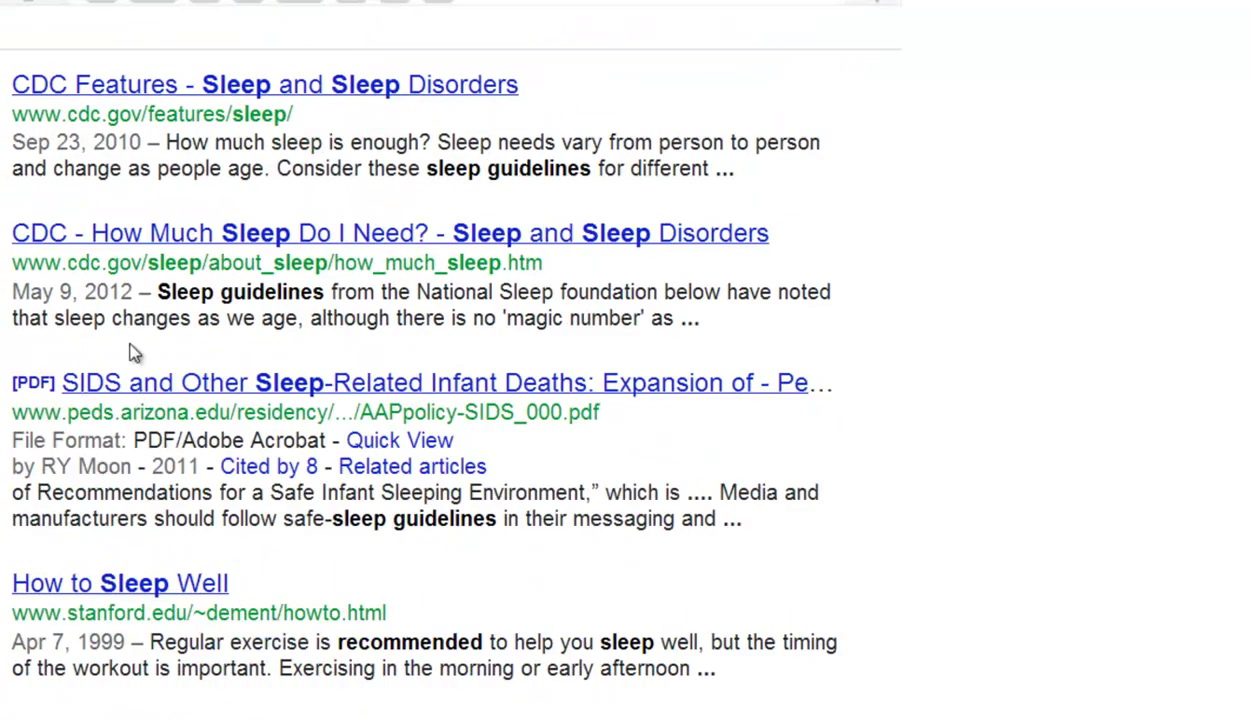
pyautogui.doubleClick(112, 116)
pyautogui.doubleClick(122, 263)
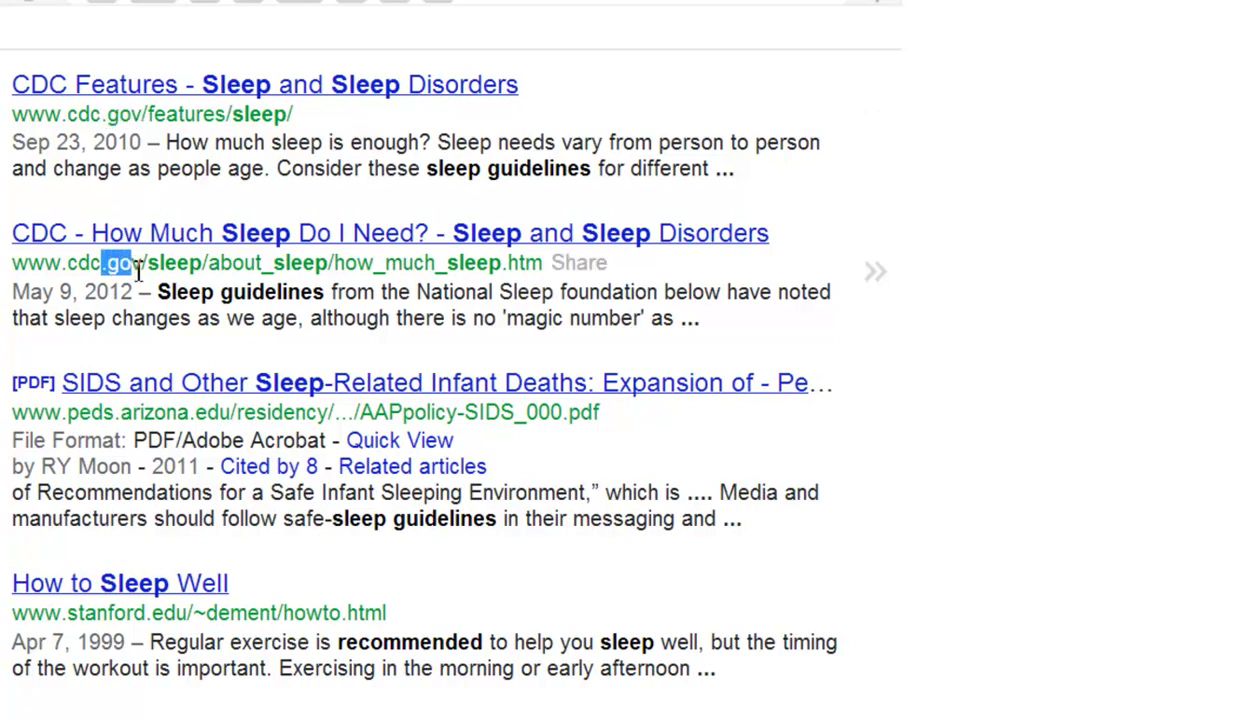
pyautogui.scroll(3, 720, 420)
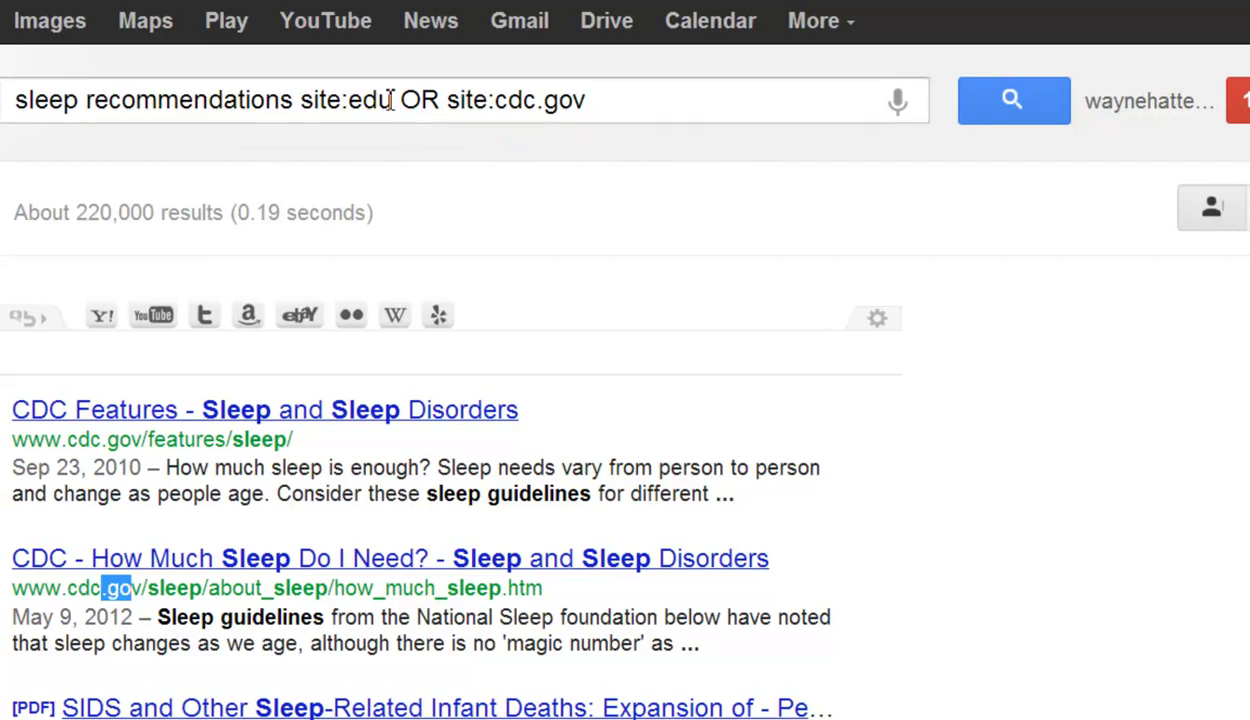
# Step: Append 'filetype:pdf' to the query and browse the roughly 98,700 PDF results from .edu sites
pyautogui.click(660, 102)
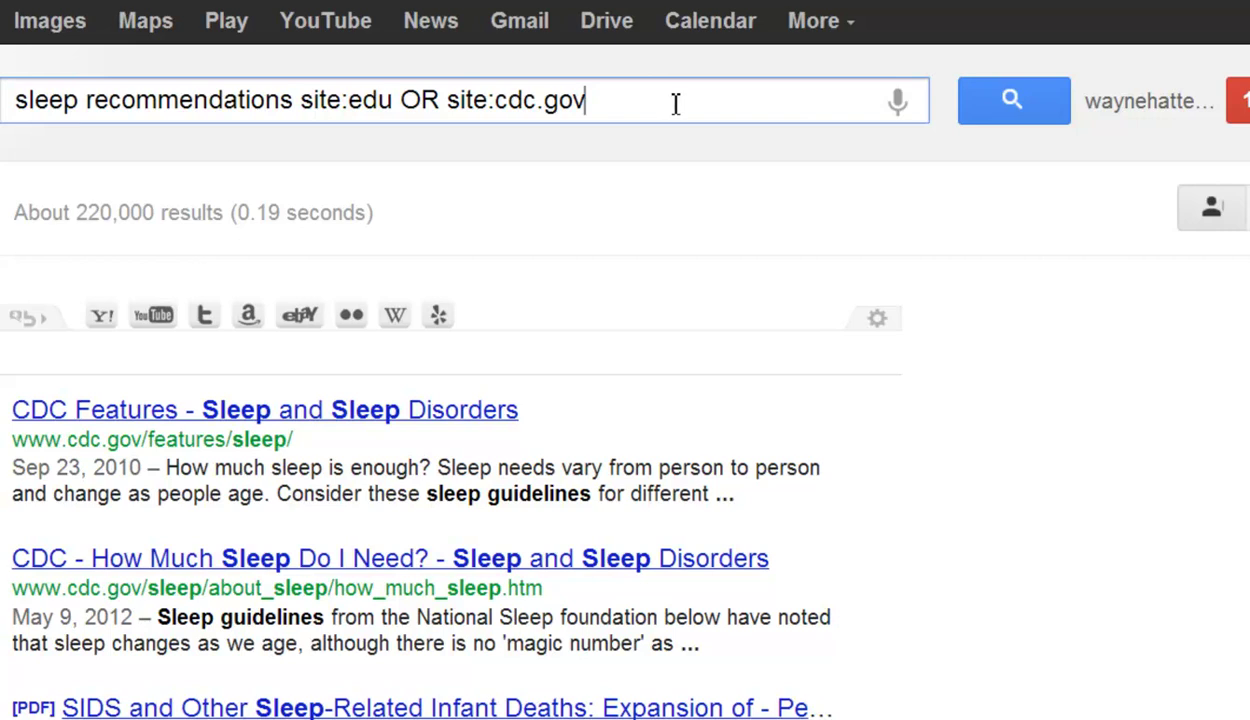
pyautogui.write('filetype')
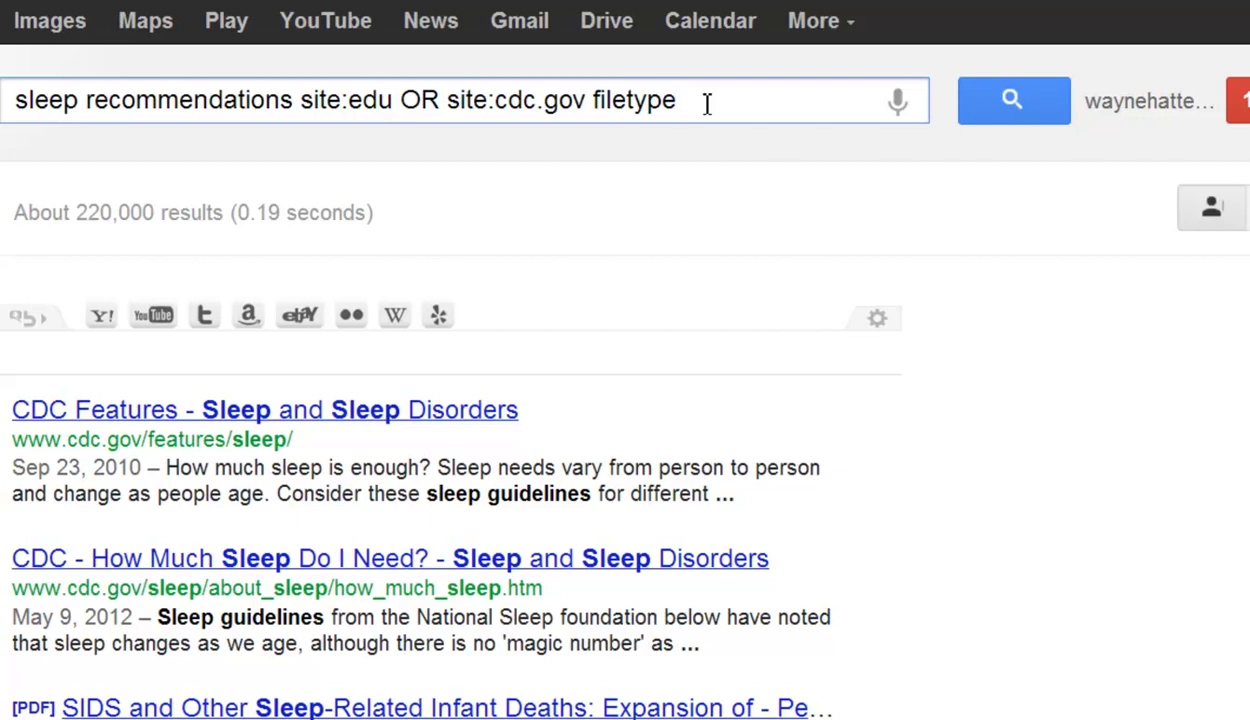
pyautogui.write(':pdf')
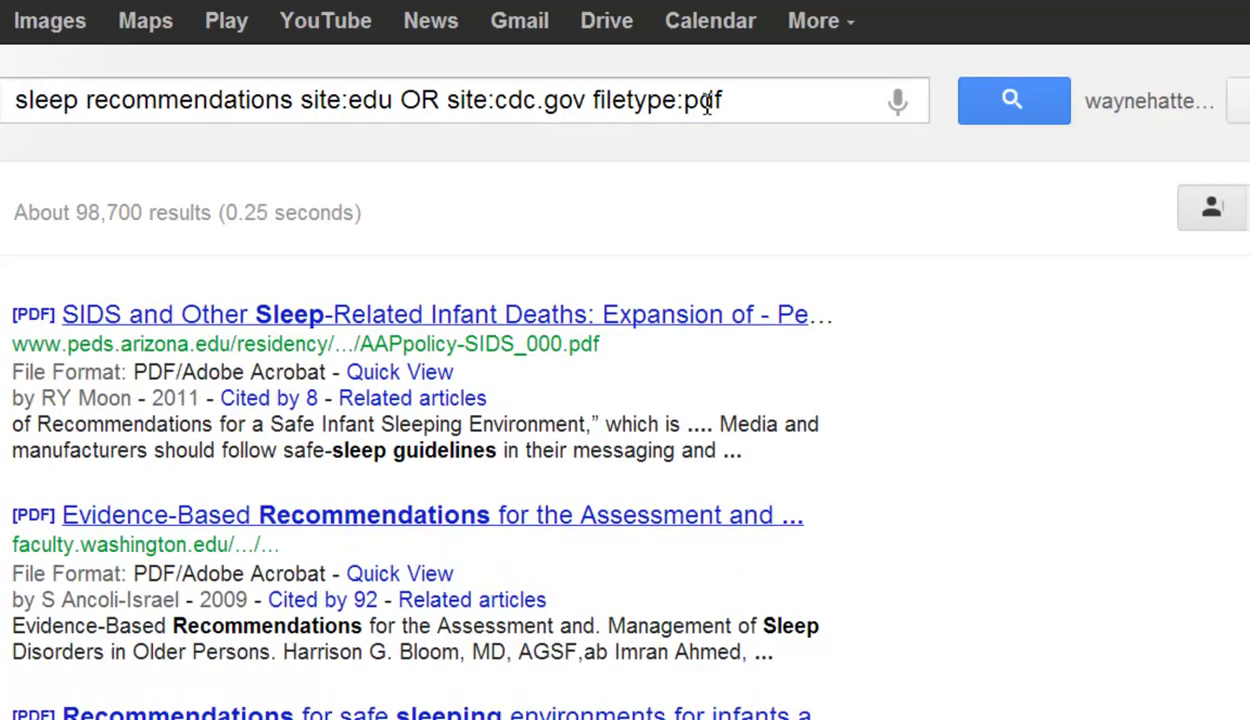
pyautogui.scroll(-1, 910, 188)
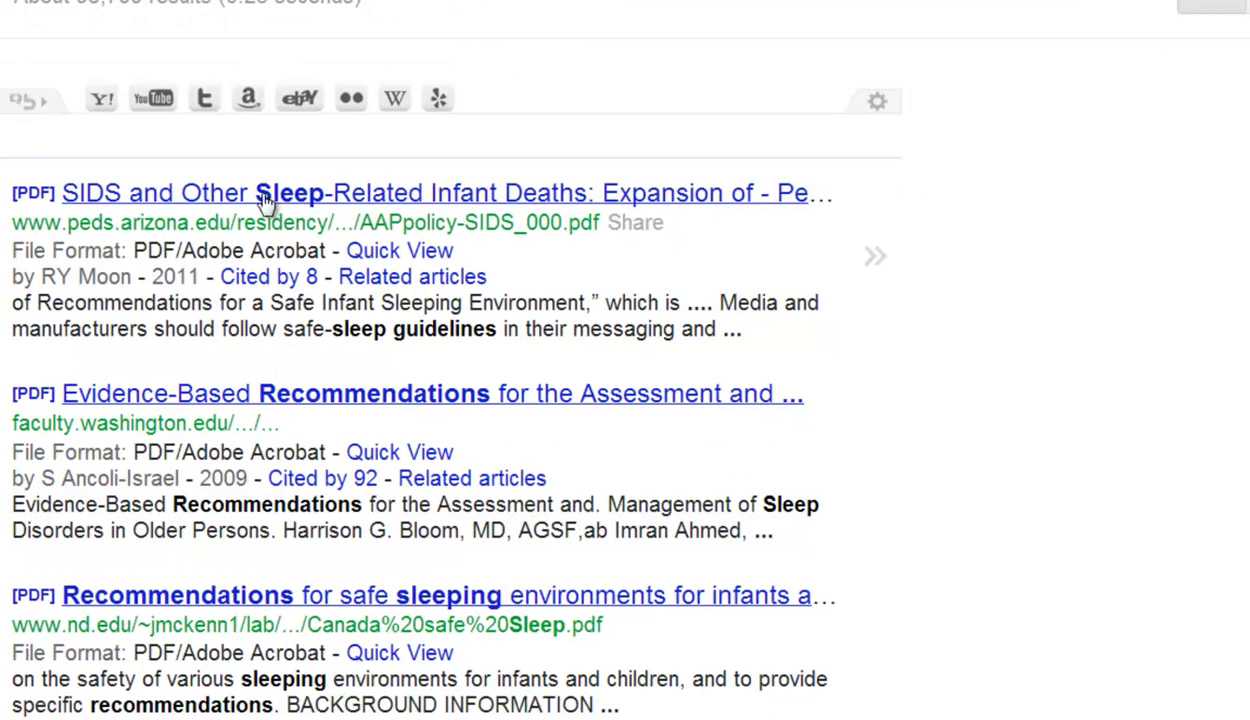
pyautogui.scroll(-2, 215, 402)
pyautogui.scroll(-1, 205, 402)
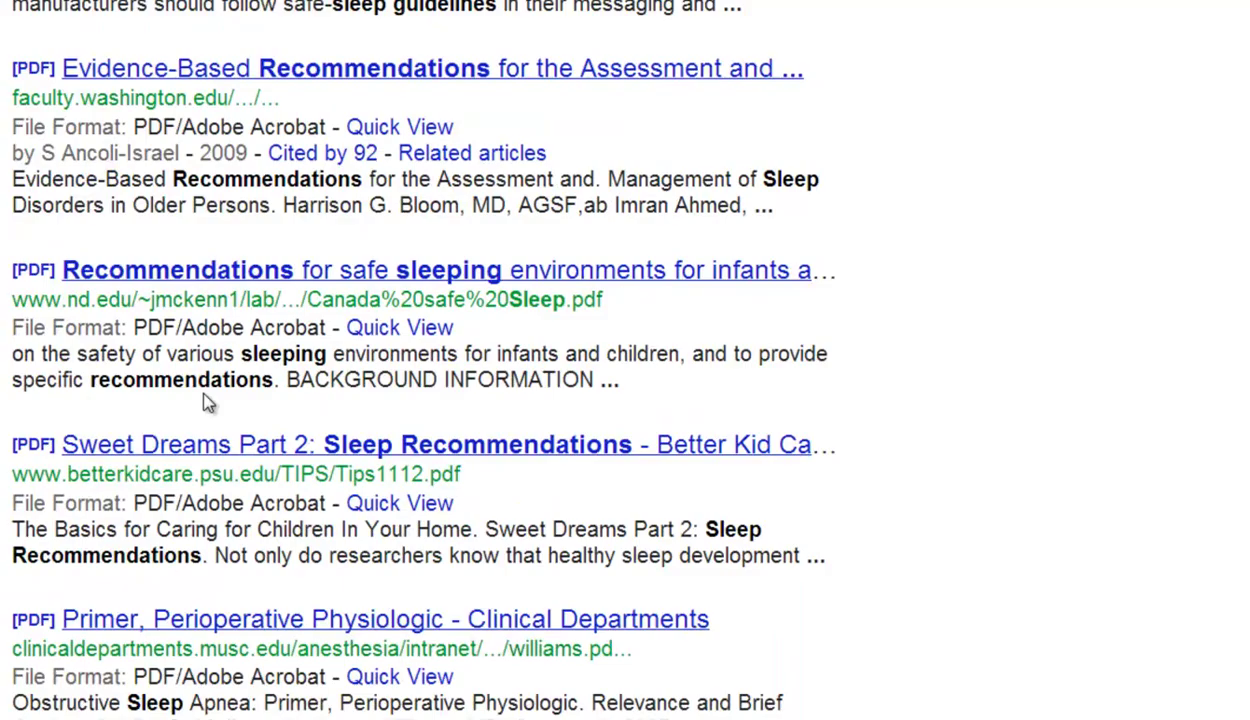
pyautogui.scroll(5, 450, 237)
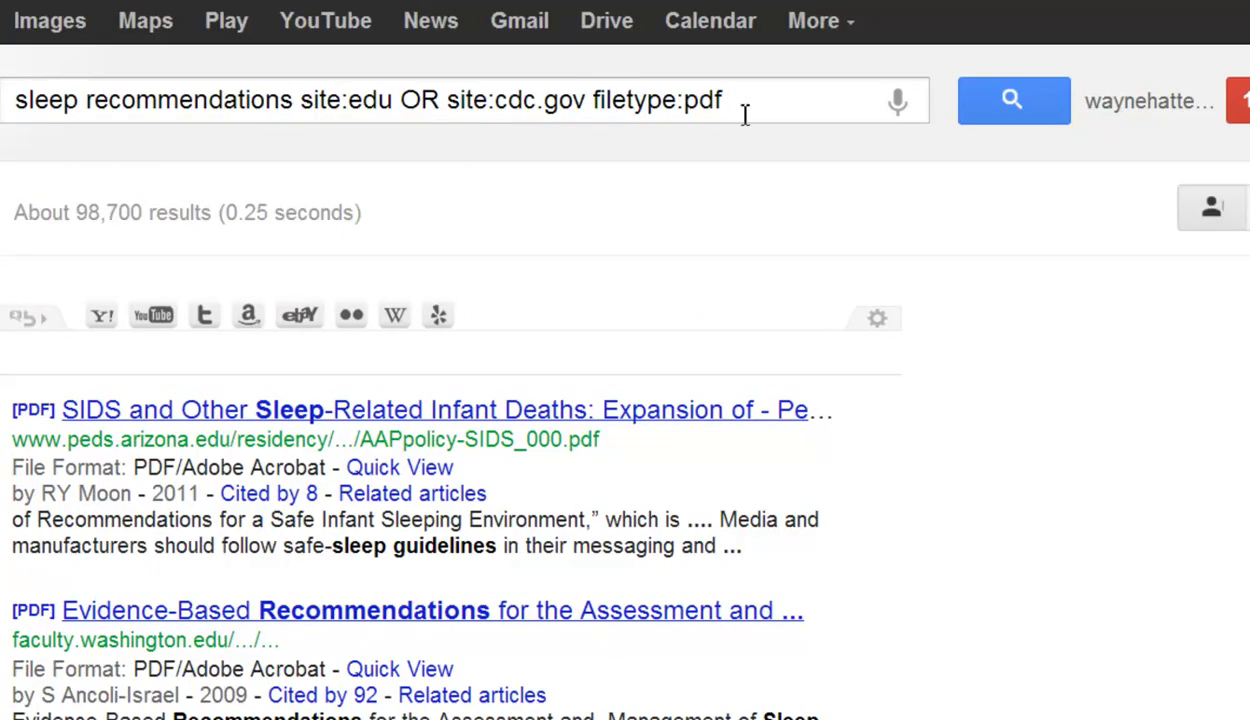
pyautogui.scroll(-6, 842, 300)
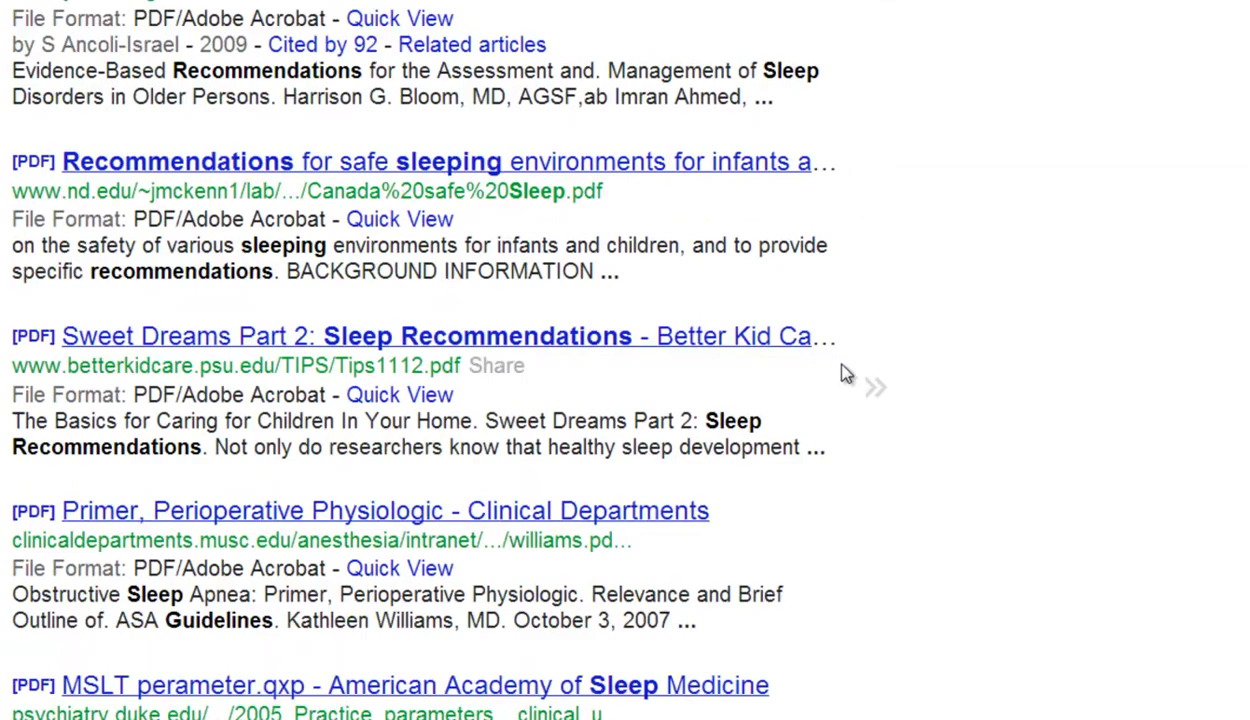
pyautogui.scroll(-5, 852, 385)
pyautogui.scroll(4, 857, 388)
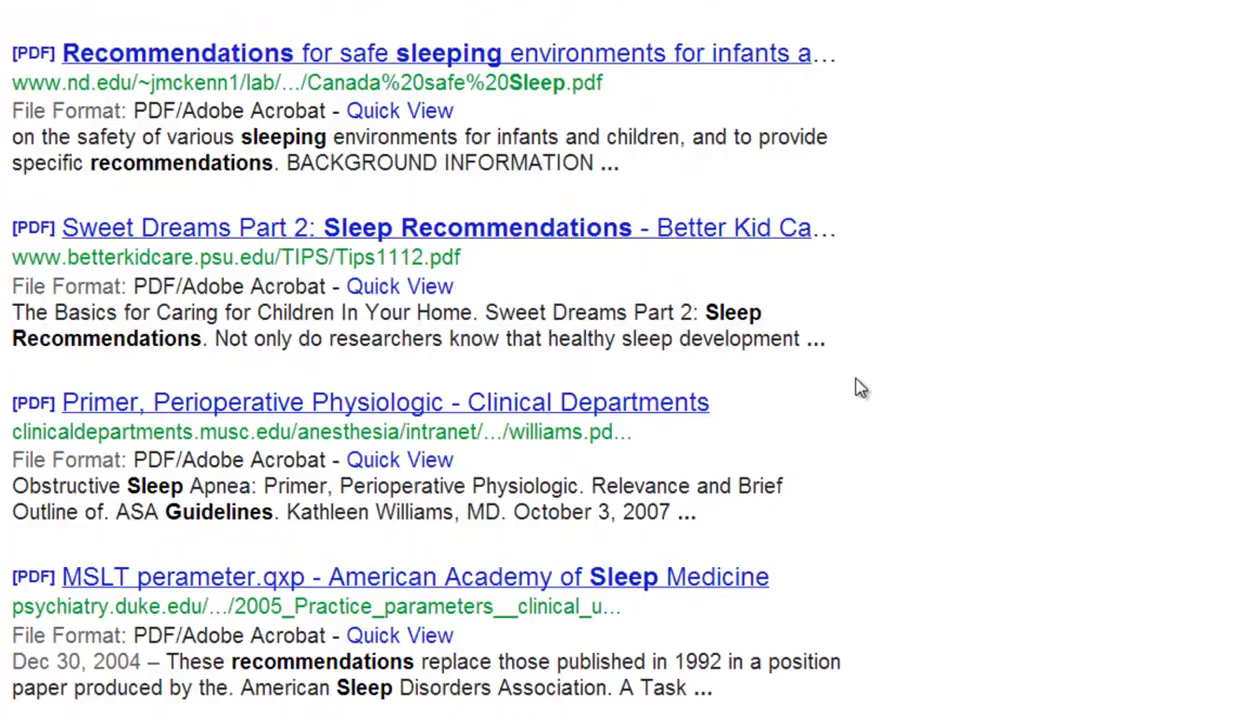
pyautogui.scroll(5, 857, 388)
pyautogui.click(857, 388)
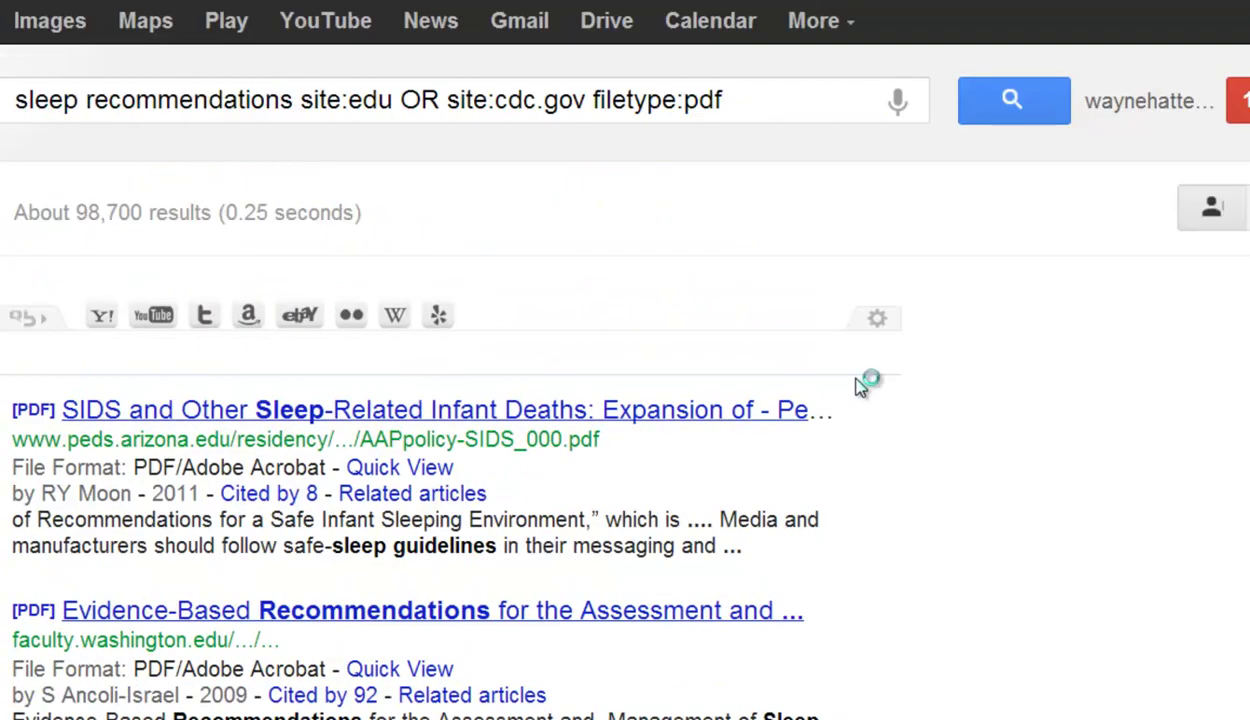